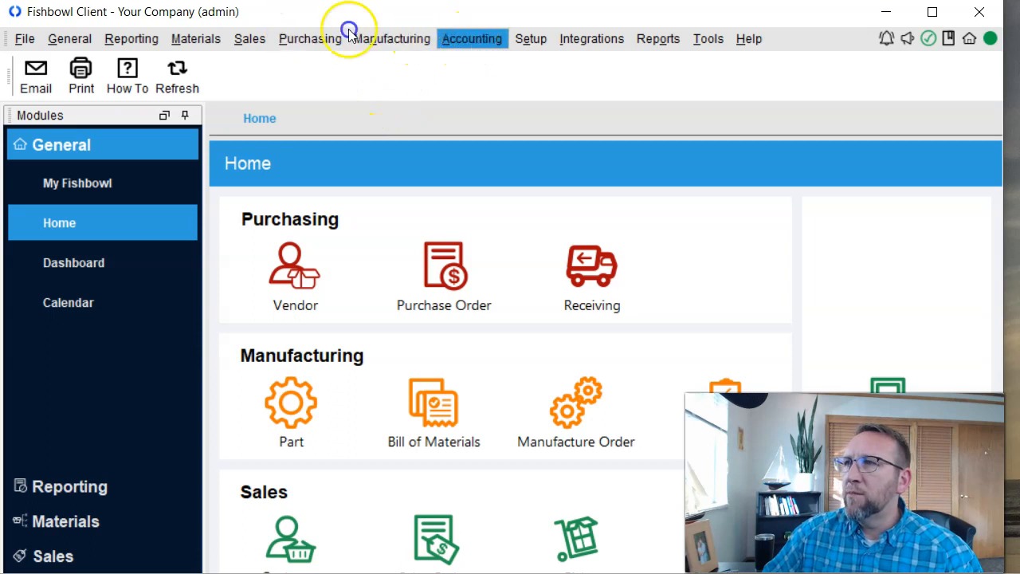
Open the Accounting Integration module and view its export and import options
click(470, 42)
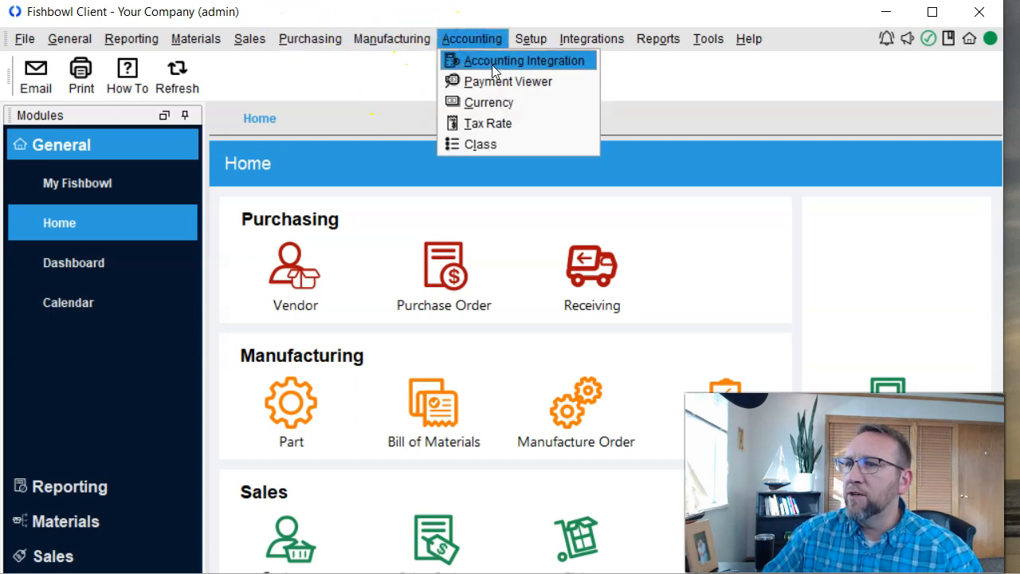
click(249, 38)
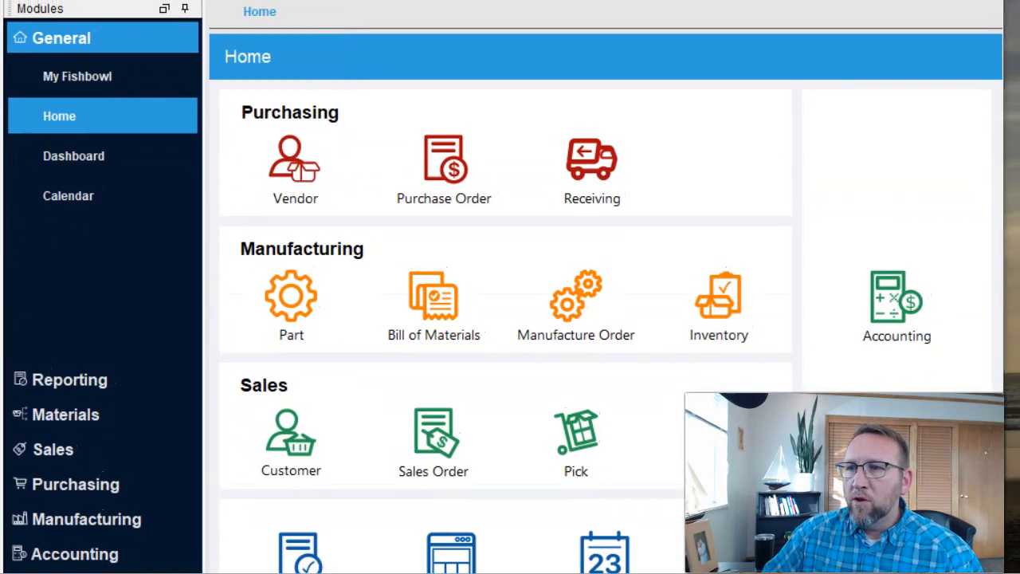
click(67, 554)
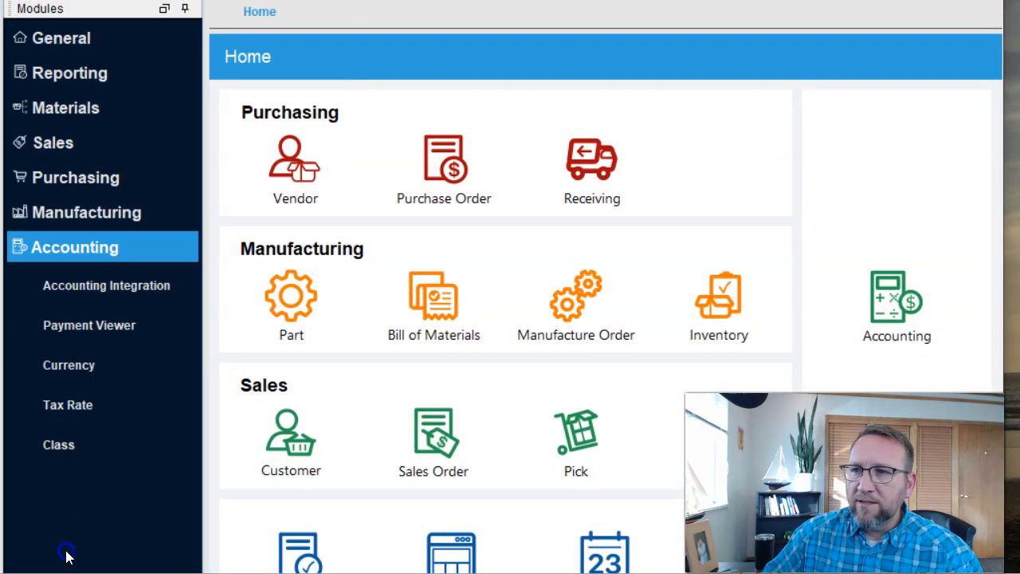
click(142, 287)
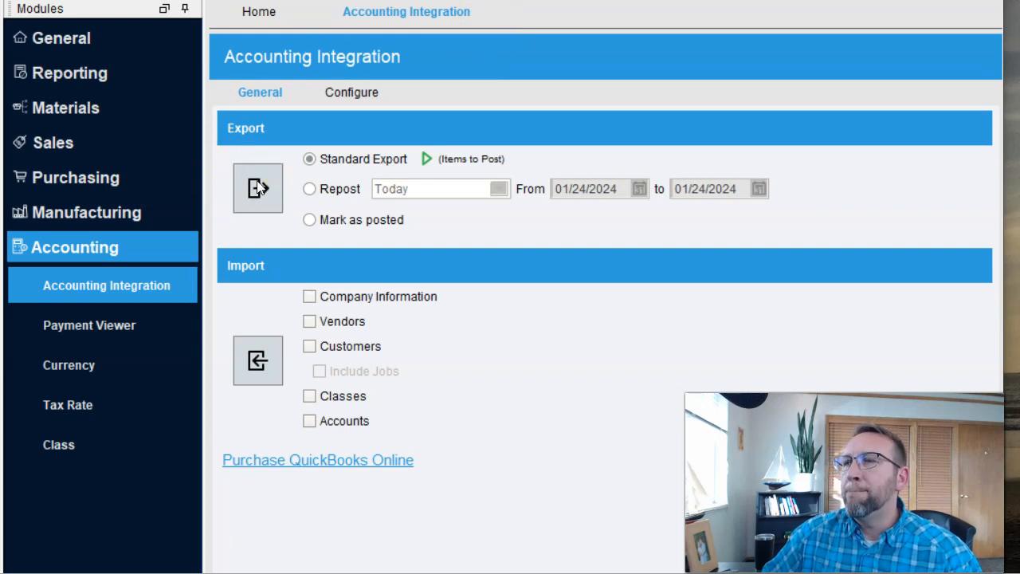
click(257, 264)
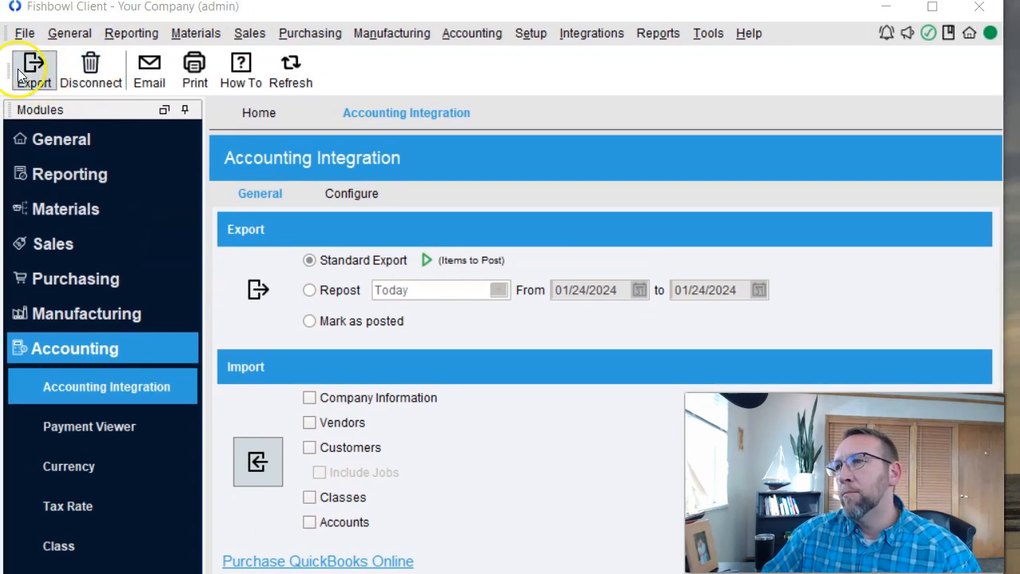
Open the Schedule module and review the task types offered for a new scheduled task, including Accounting Export
click(526, 37)
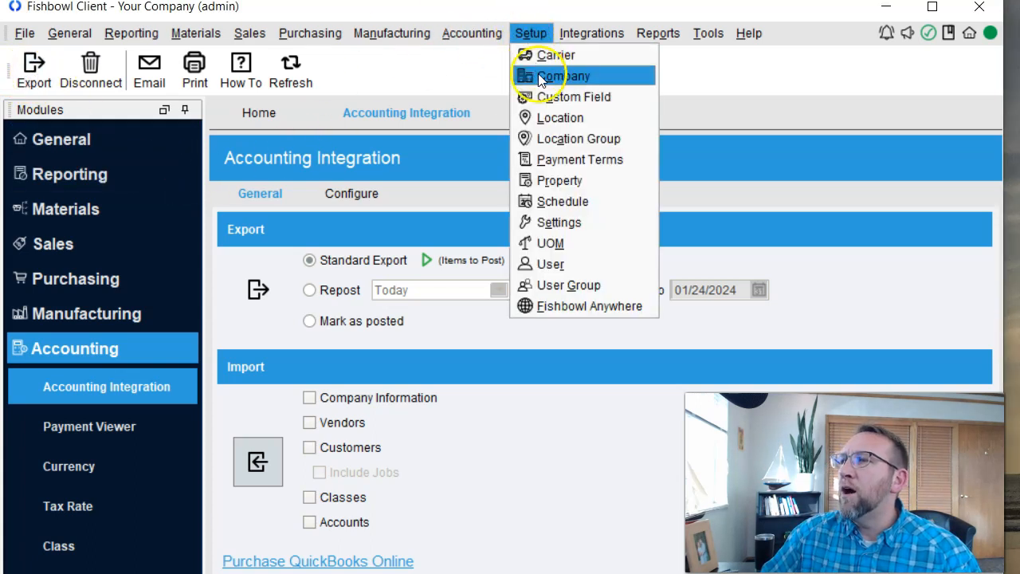
click(563, 201)
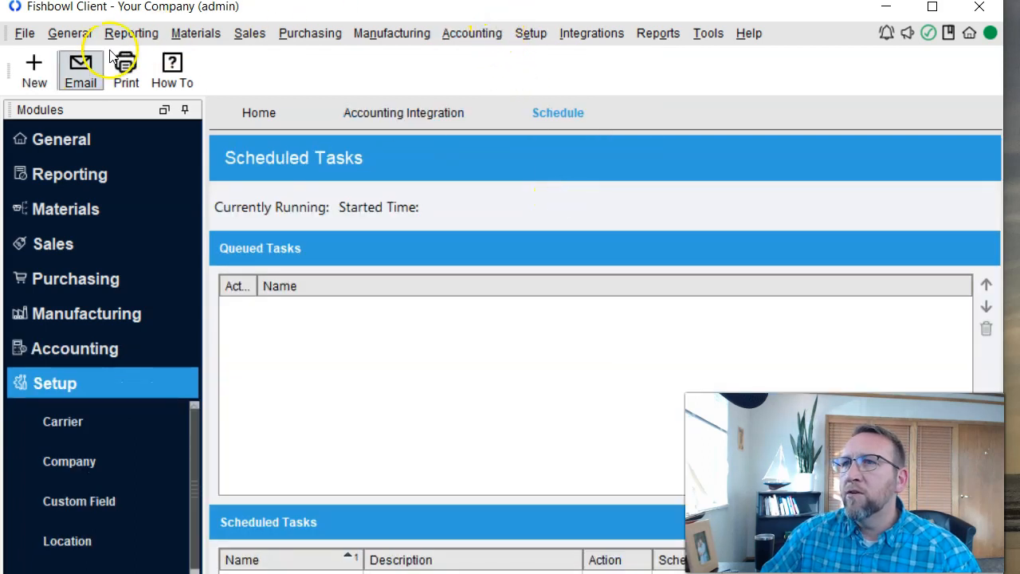
click(35, 70)
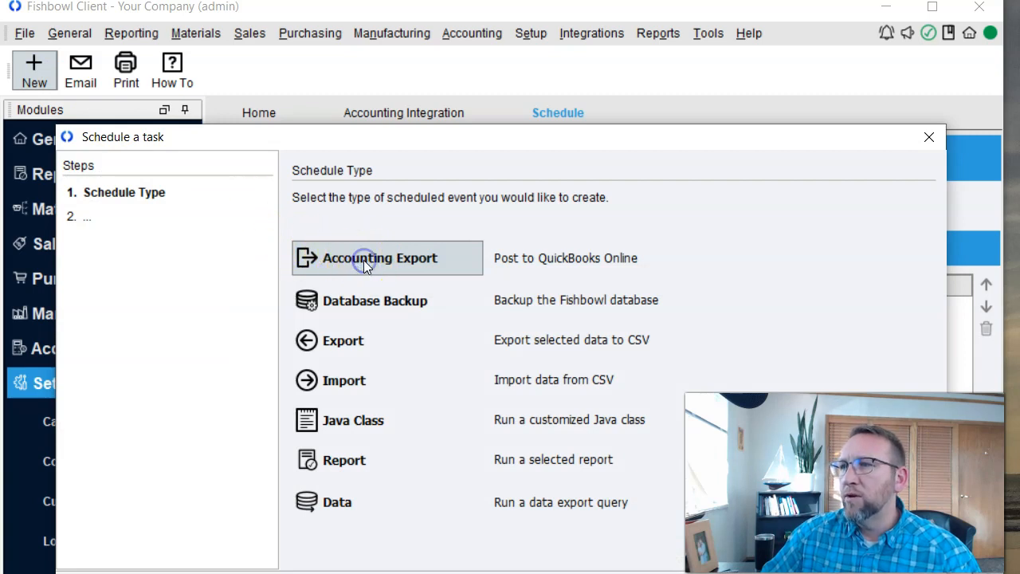
drag(448, 142, 452, 53)
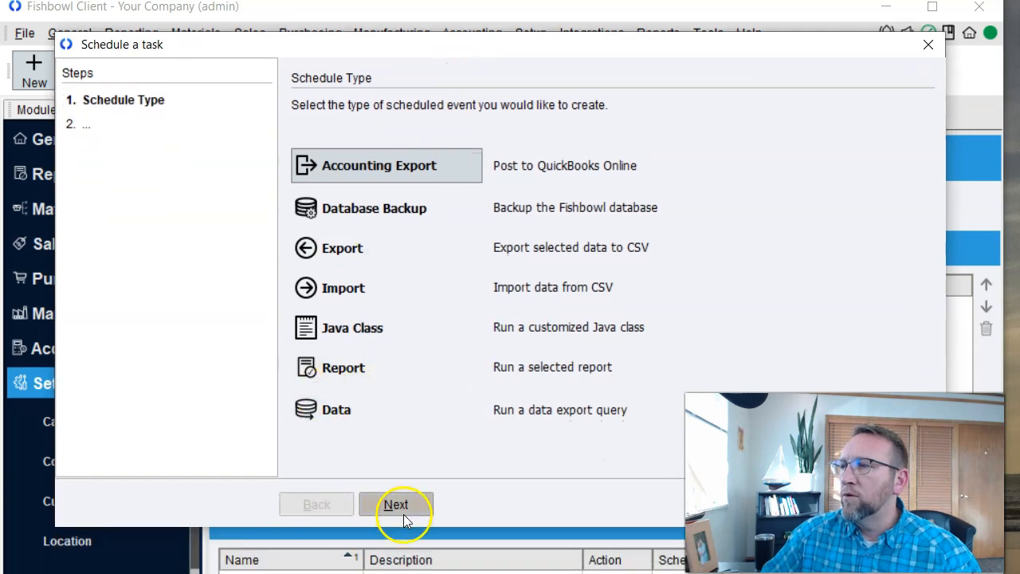
click(928, 44)
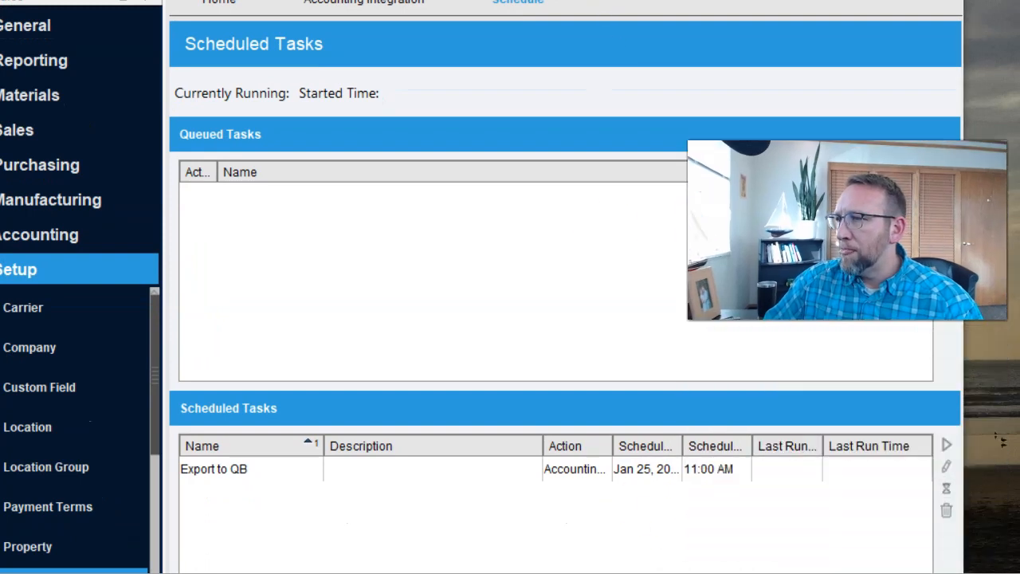
Check the run history of the Export to QB scheduled task and close it
click(705, 476)
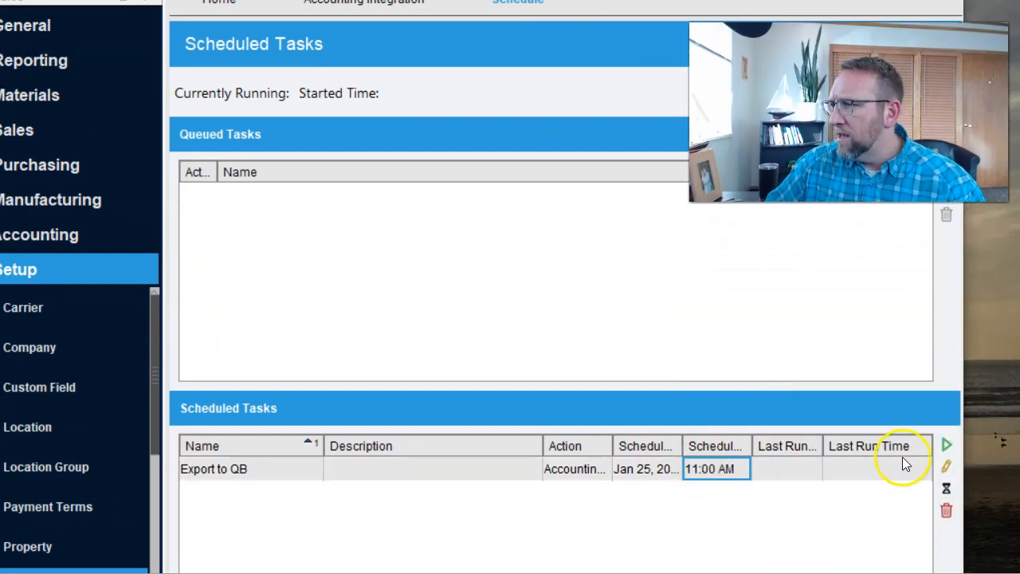
click(946, 487)
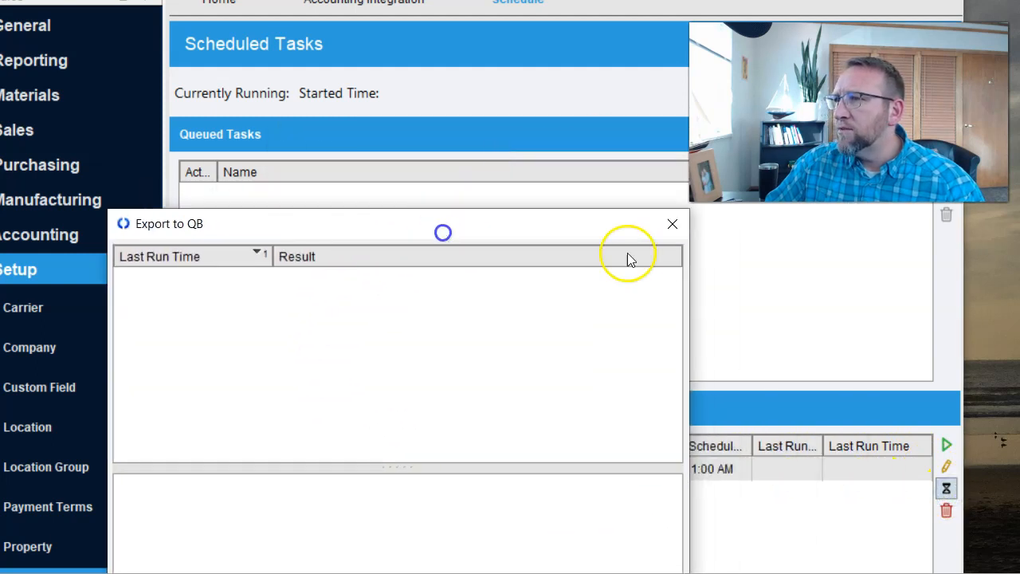
click(668, 223)
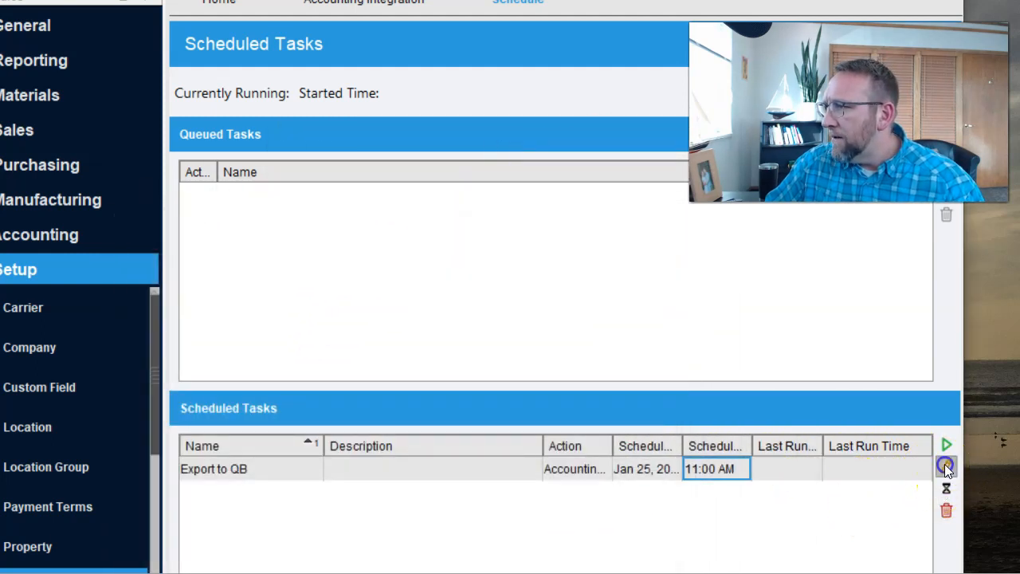
Set the daily run time of the Export to QB scheduled task to 11:00 PM and save the schedule
click(947, 468)
click(358, 482)
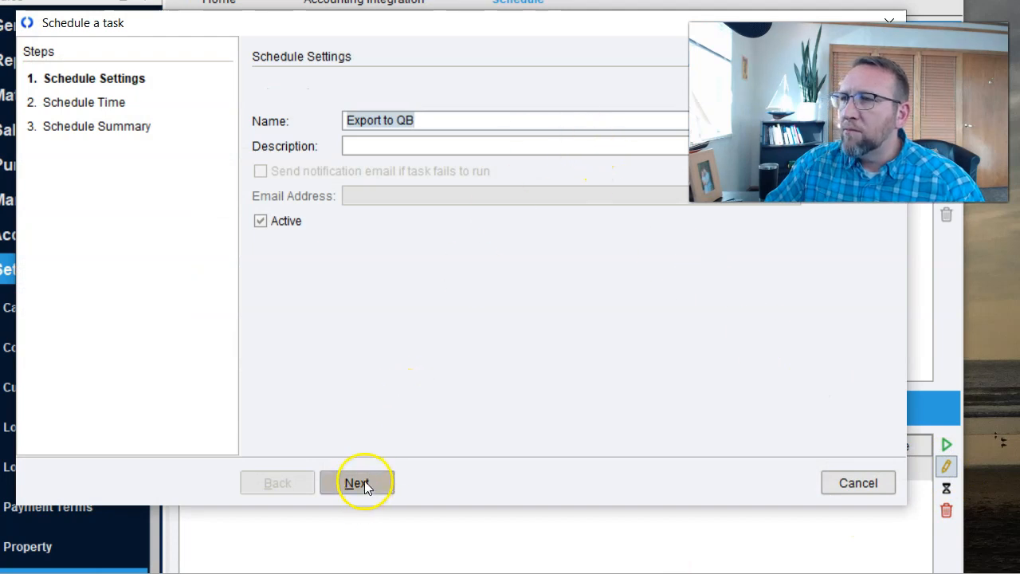
click(486, 208)
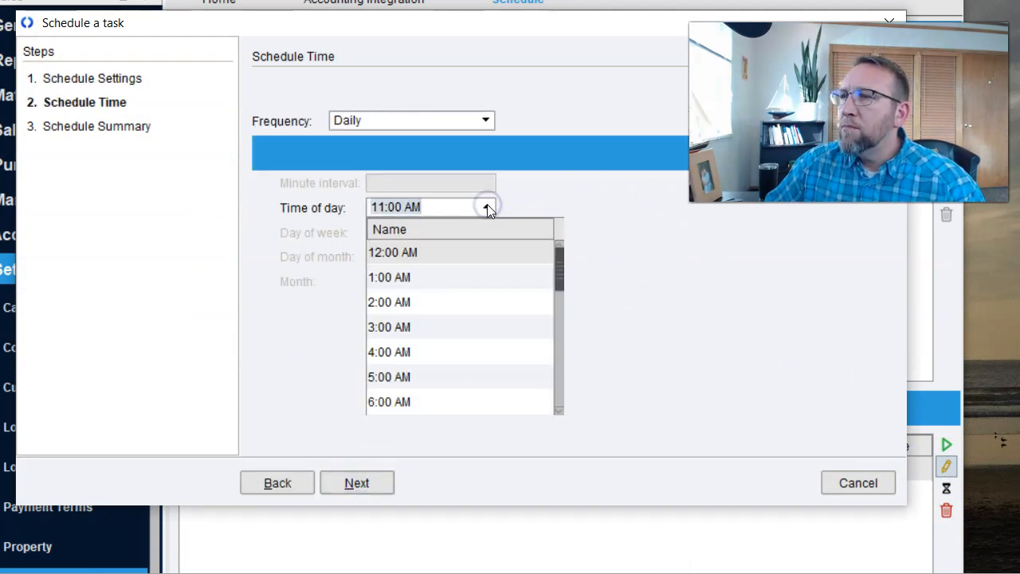
drag(562, 281, 567, 406)
click(407, 378)
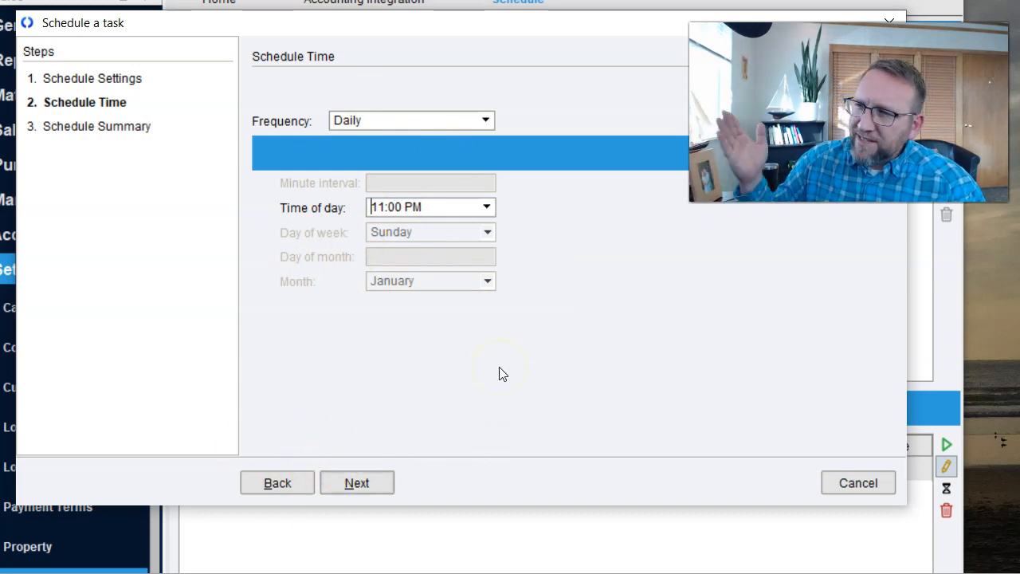
click(359, 481)
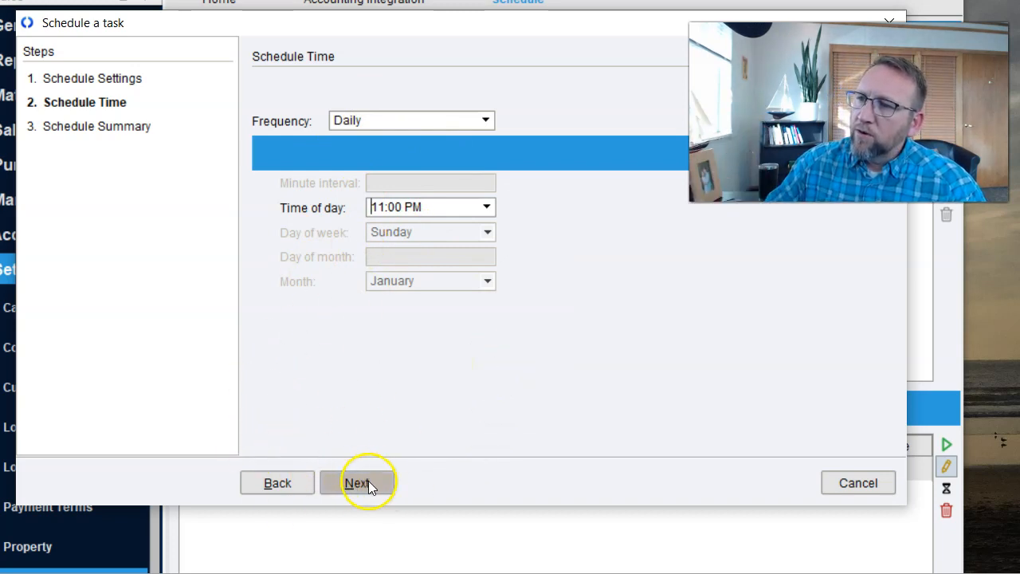
click(447, 486)
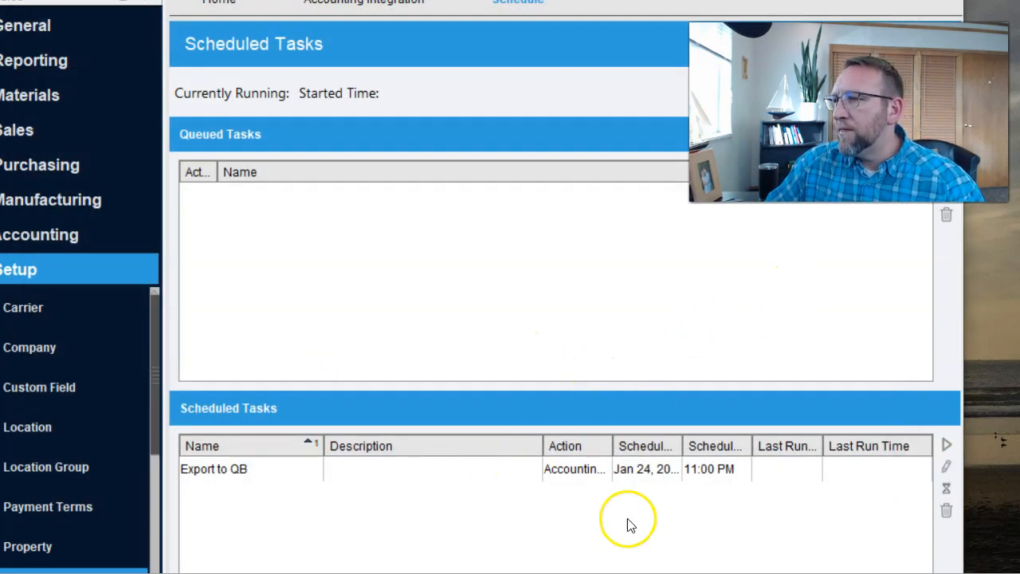
Run the Export to QB task immediately and check the Standard Export posting status in Accounting Integration
click(647, 470)
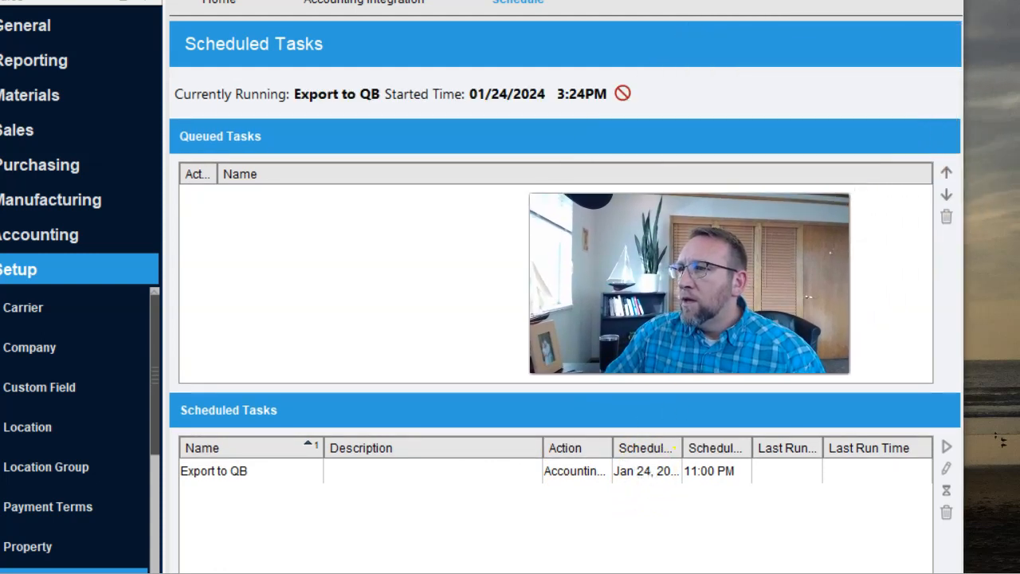
click(702, 472)
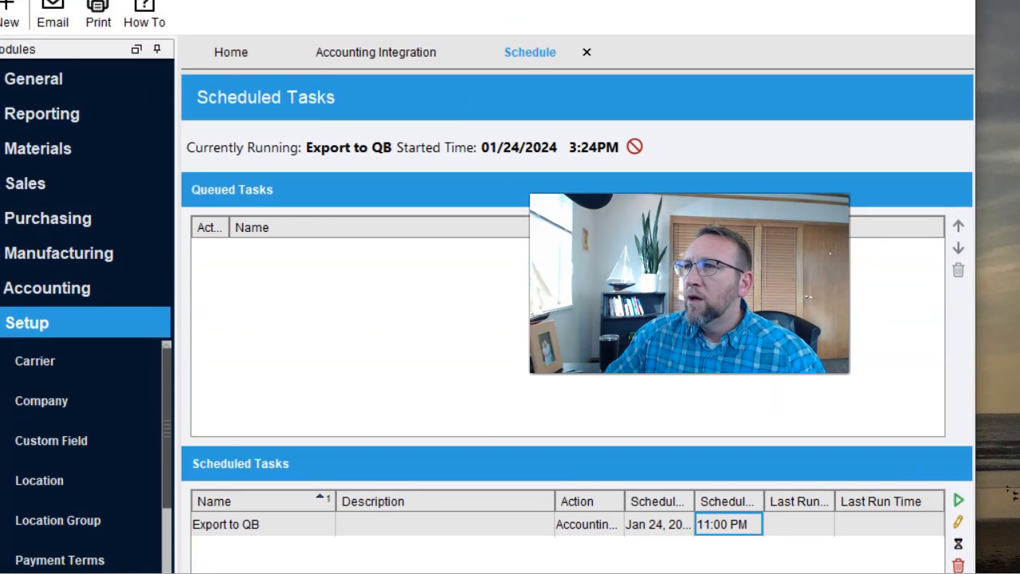
click(501, 4)
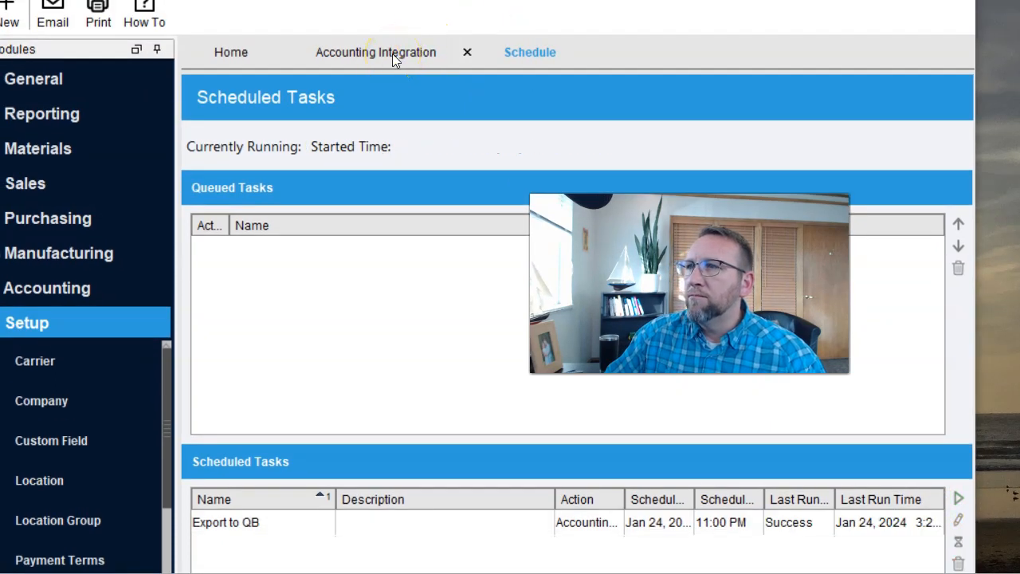
click(392, 54)
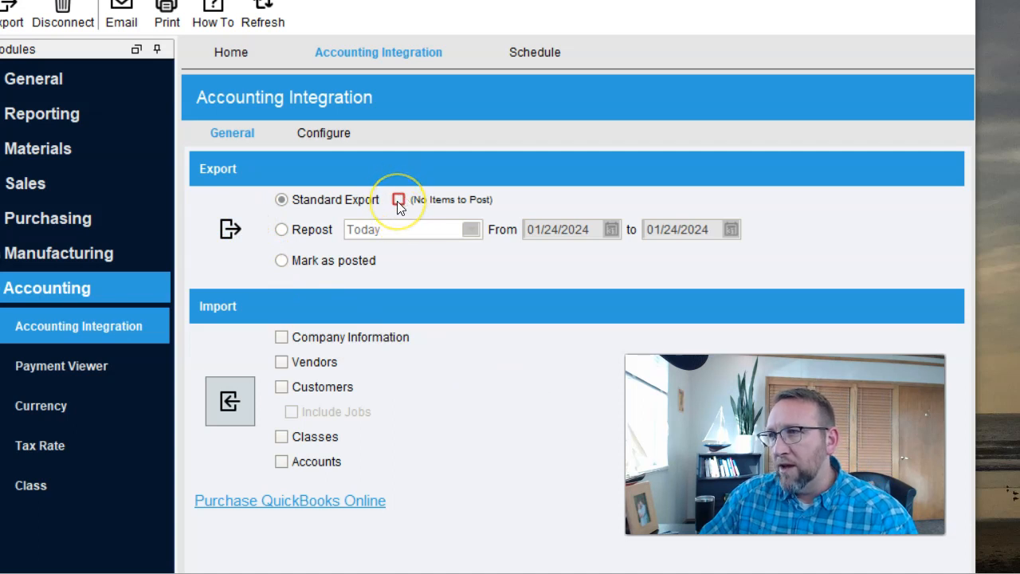
click(528, 55)
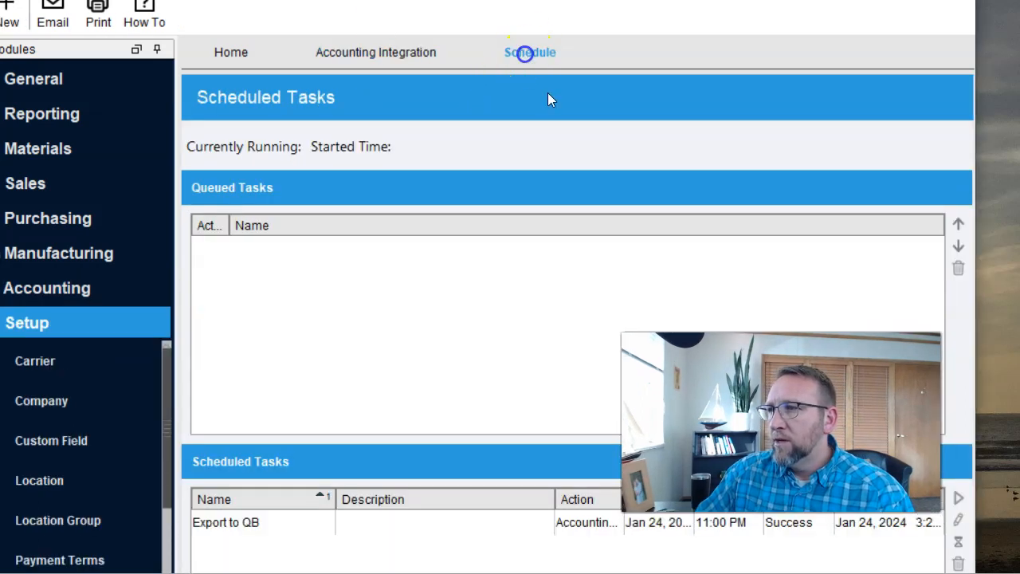
Review the result of the latest Export to QB run in the task's history and close it
click(757, 522)
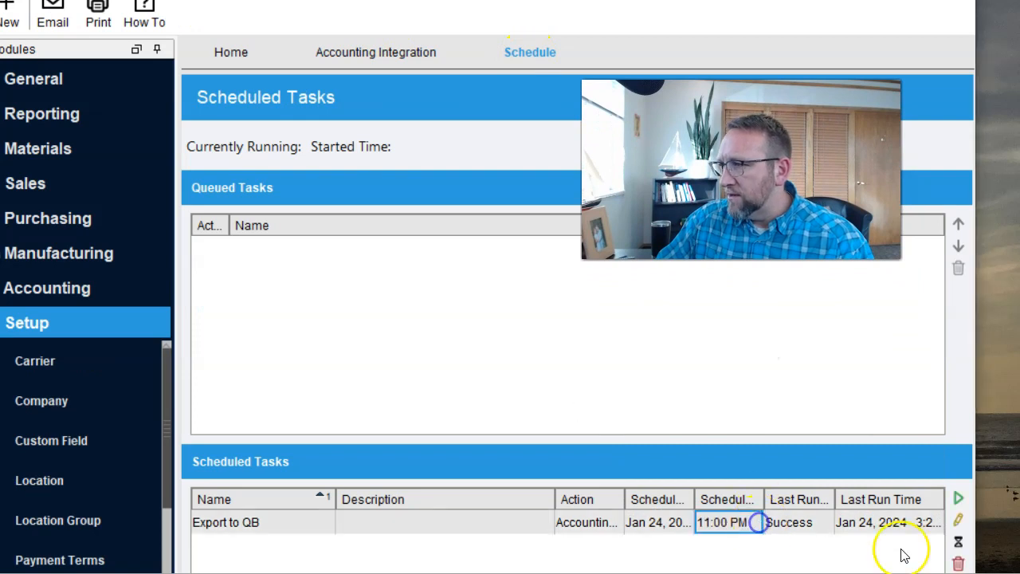
click(959, 542)
drag(440, 177, 289, 212)
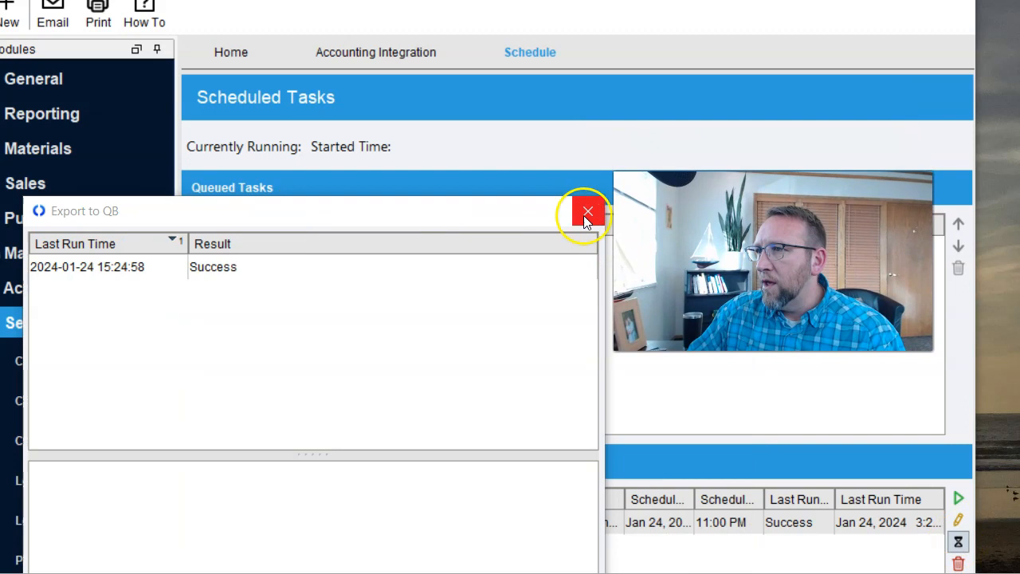
click(588, 212)
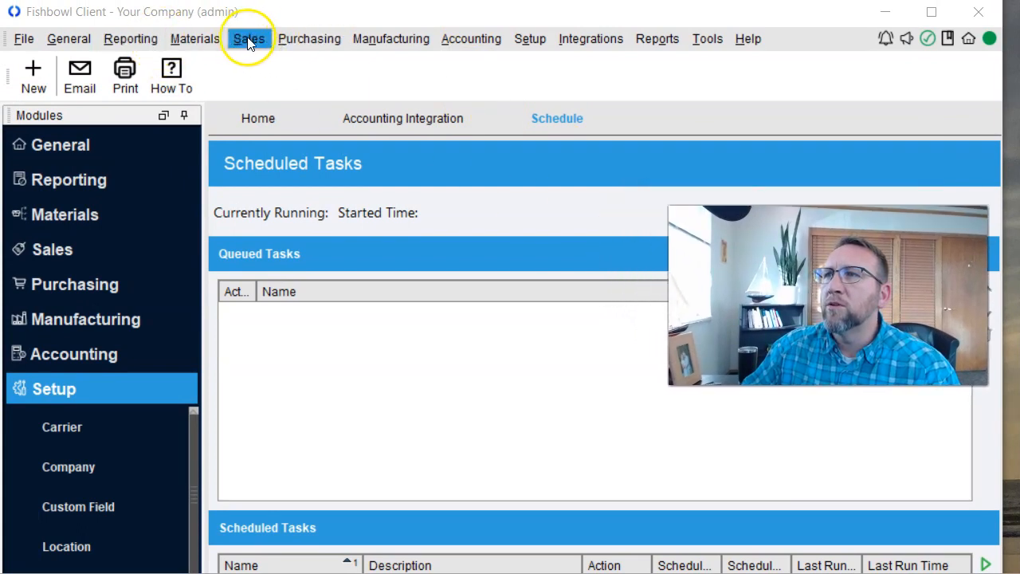
Receive the remaining line items of the partially received Brent's Bicycle Brakes purchase order in Receiving
click(309, 38)
click(284, 82)
click(34, 84)
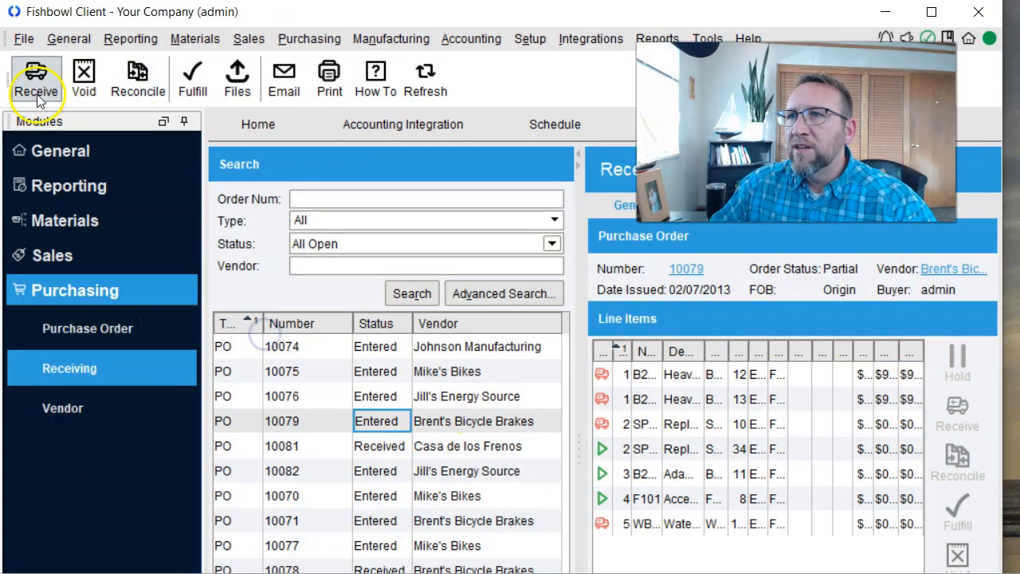
Reconcile the received Brent's Bicycle Brakes purchase order for part BD301, adding a Shipping item with its unit cost to the vendor bill
click(393, 521)
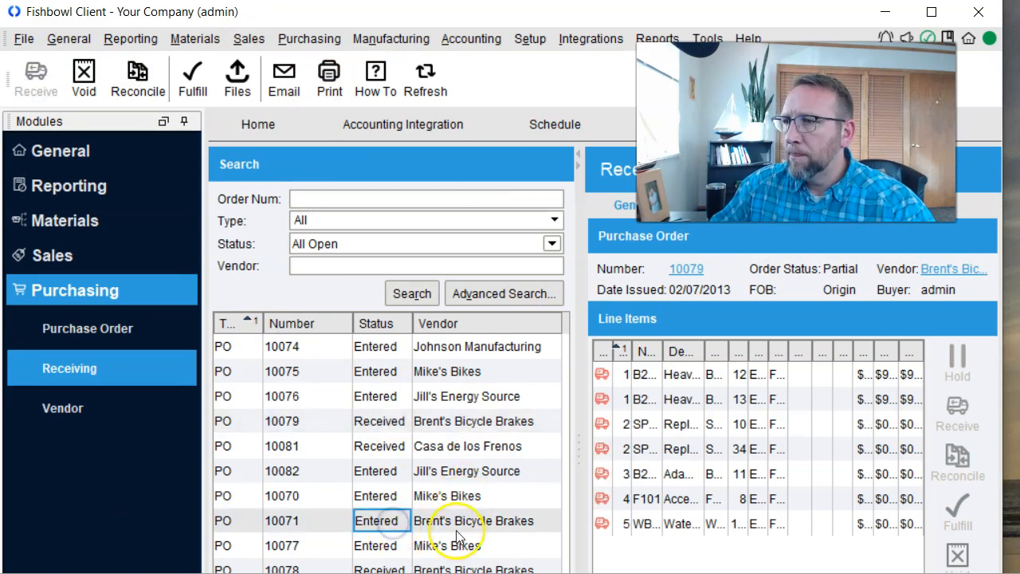
click(446, 570)
click(137, 93)
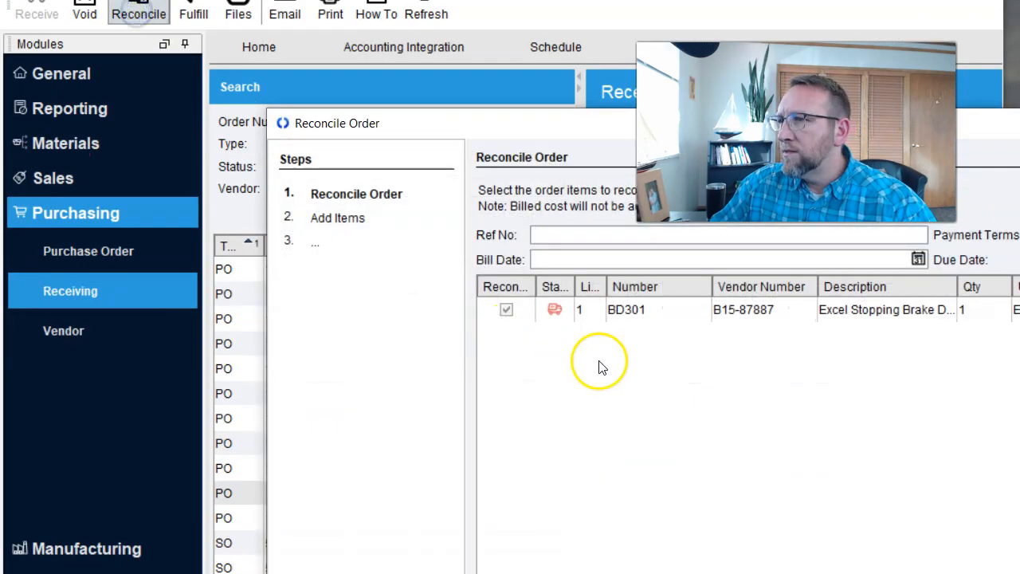
drag(544, 123, 209, 1)
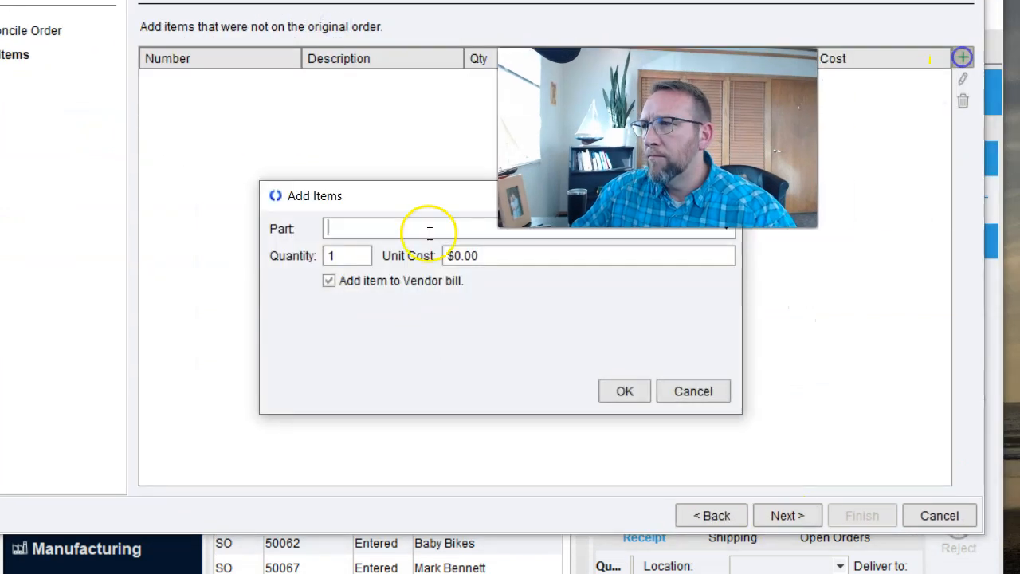
text(Shipping)
click(449, 255)
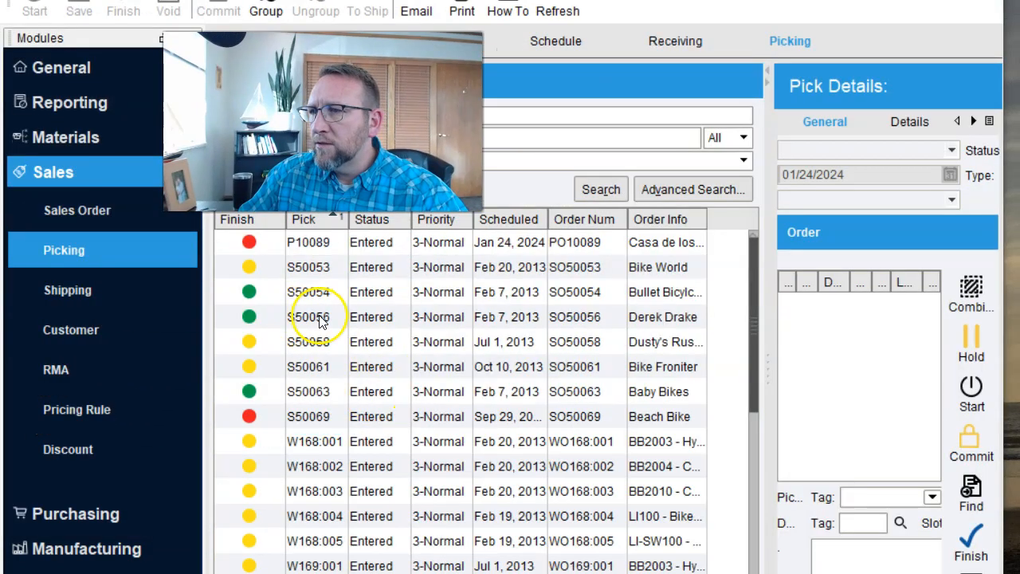
Finish ready sales order picks in the Picking module, including the Baby Bikes order
double_click(320, 318)
click(120, 13)
click(508, 333)
click(484, 471)
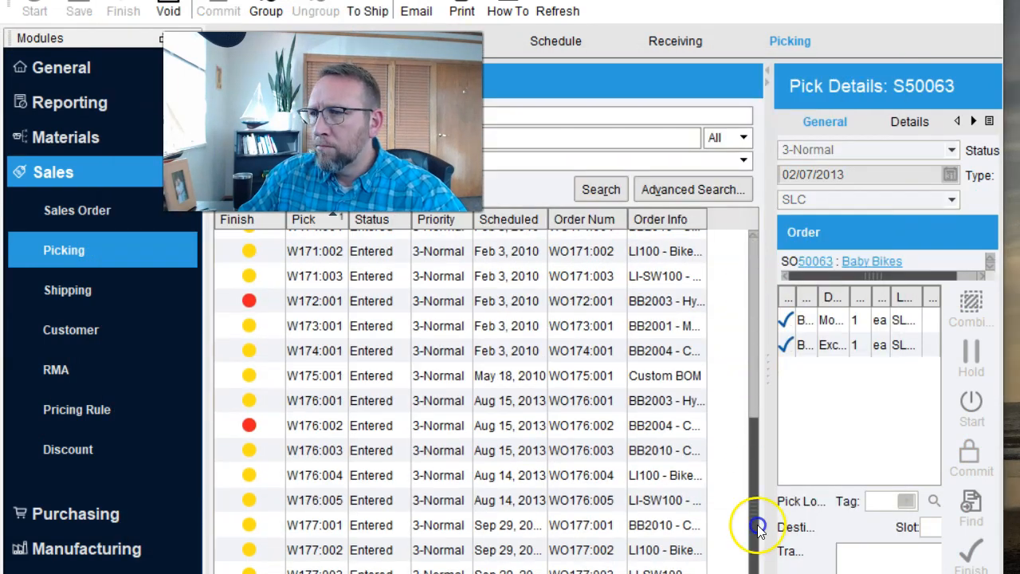
click(406, 524)
Complete the Repair BB2004 work order with Quick Build
click(799, 185)
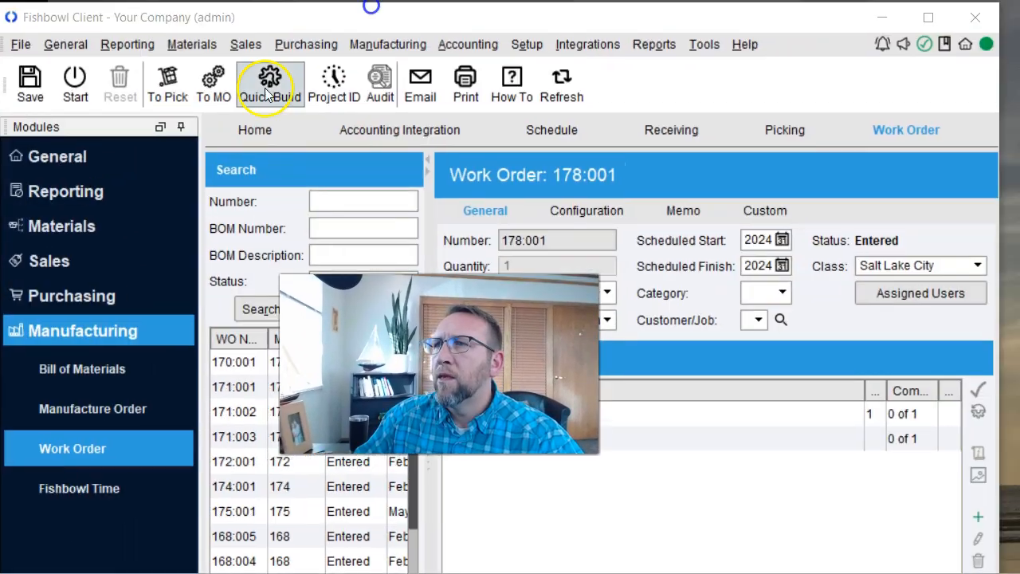
click(267, 94)
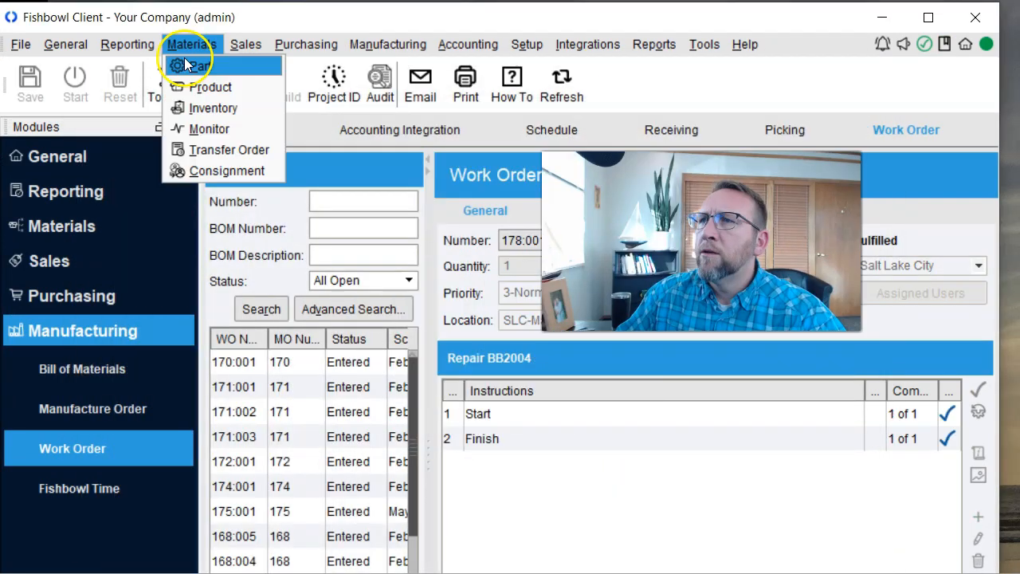
Cycle count part BB2002 at MI-Stock Room to a new quantity of 10, generating the additional serial numbers
click(212, 106)
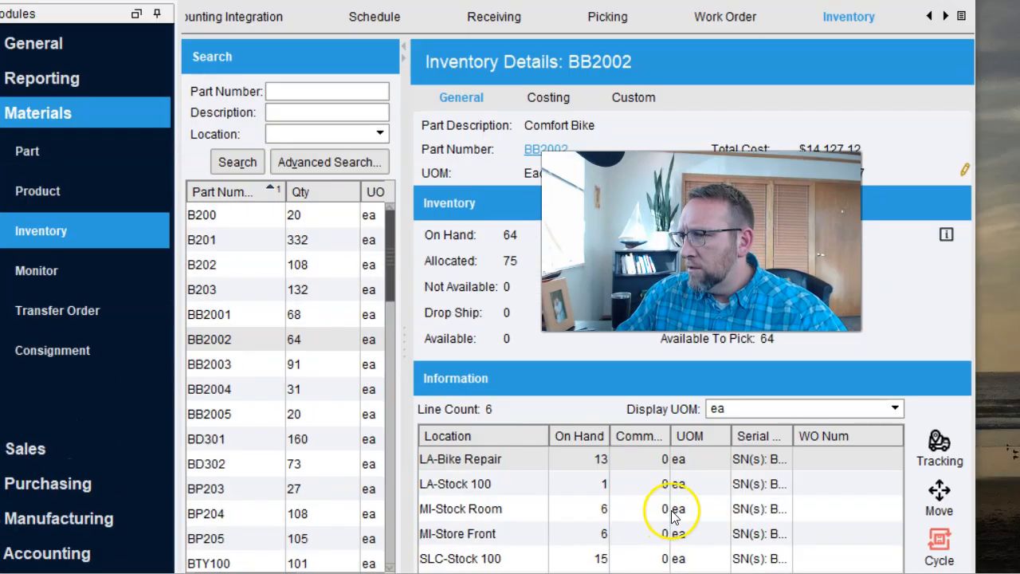
click(670, 515)
click(939, 542)
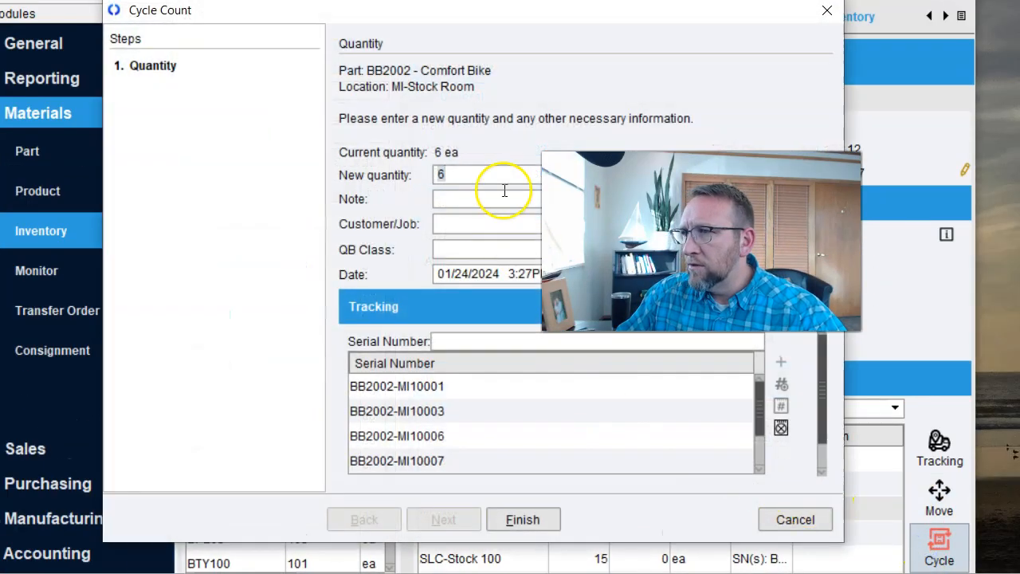
text(10)
click(522, 518)
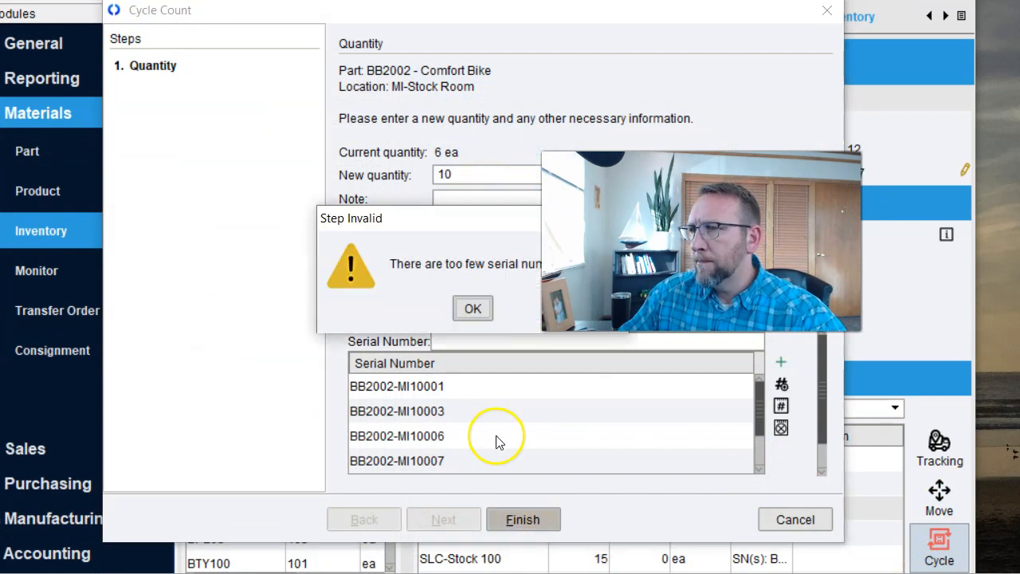
click(470, 307)
click(781, 384)
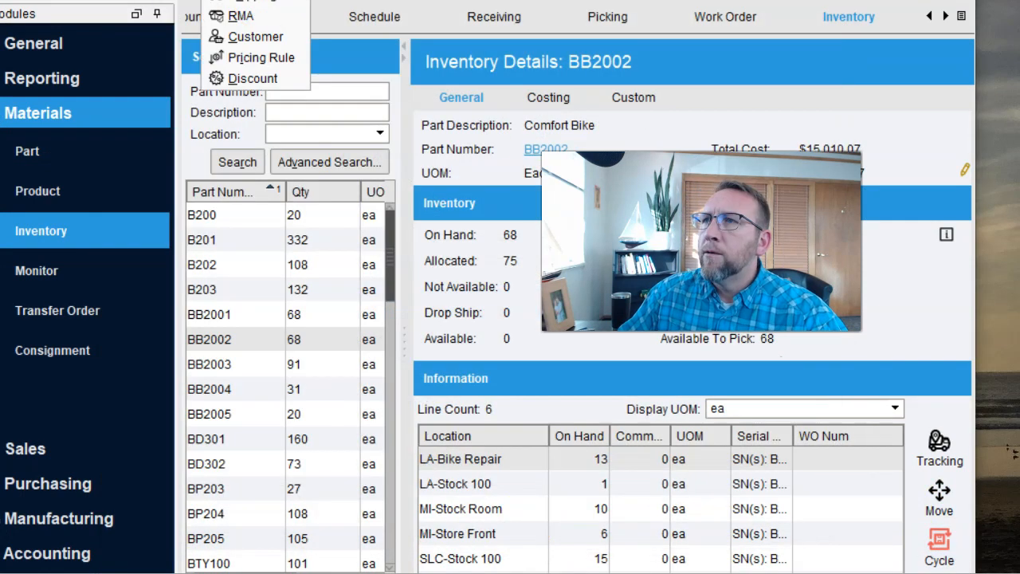
Ship the open shipments S50056 and S50063 in the Shipping module, declining to print the packing list
click(247, 40)
click(273, 106)
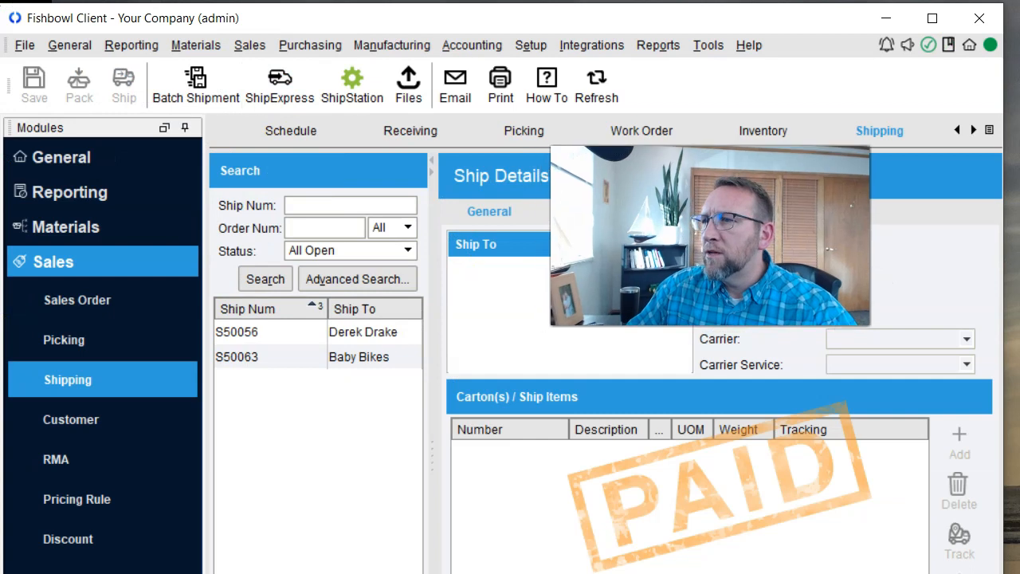
click(319, 330)
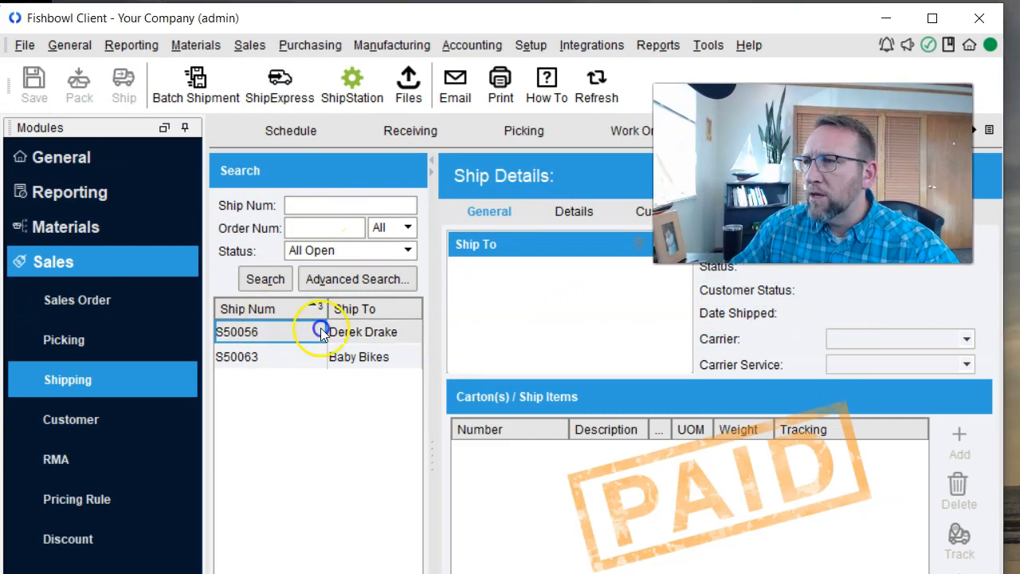
click(247, 331)
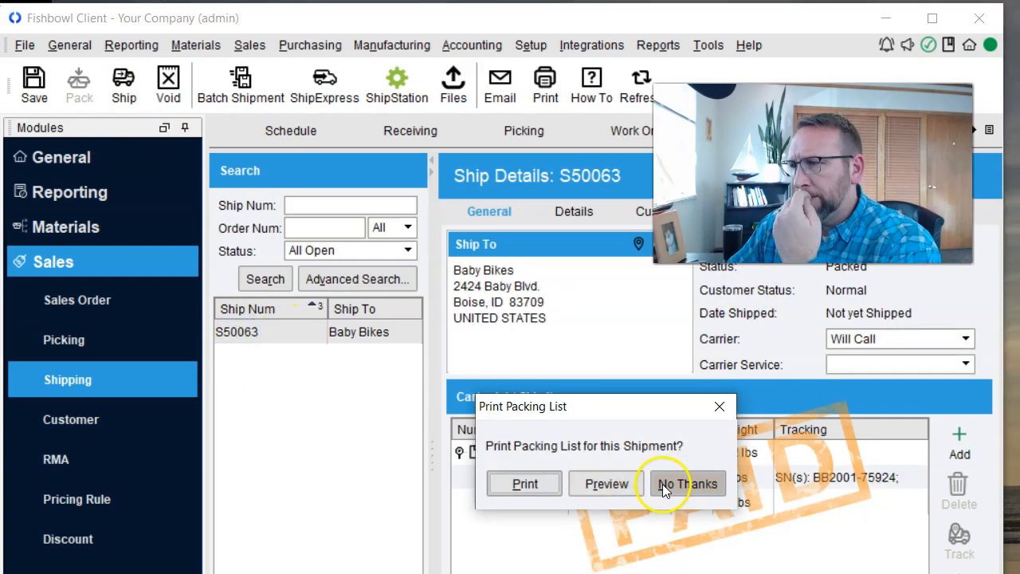
click(672, 485)
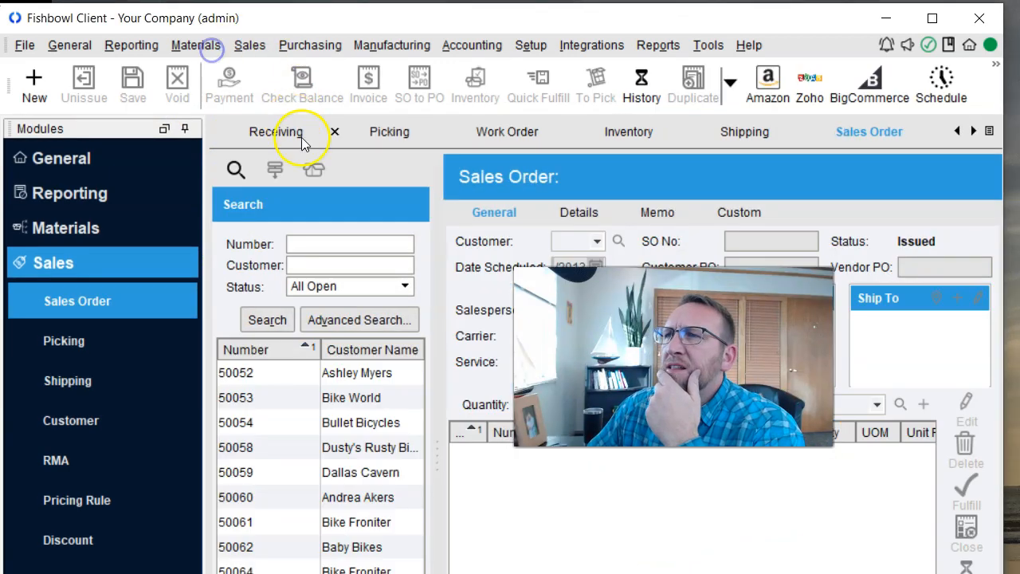
Open a customer payment for Bike Froniter sales order 50061 and enter its payment method
click(347, 522)
click(275, 84)
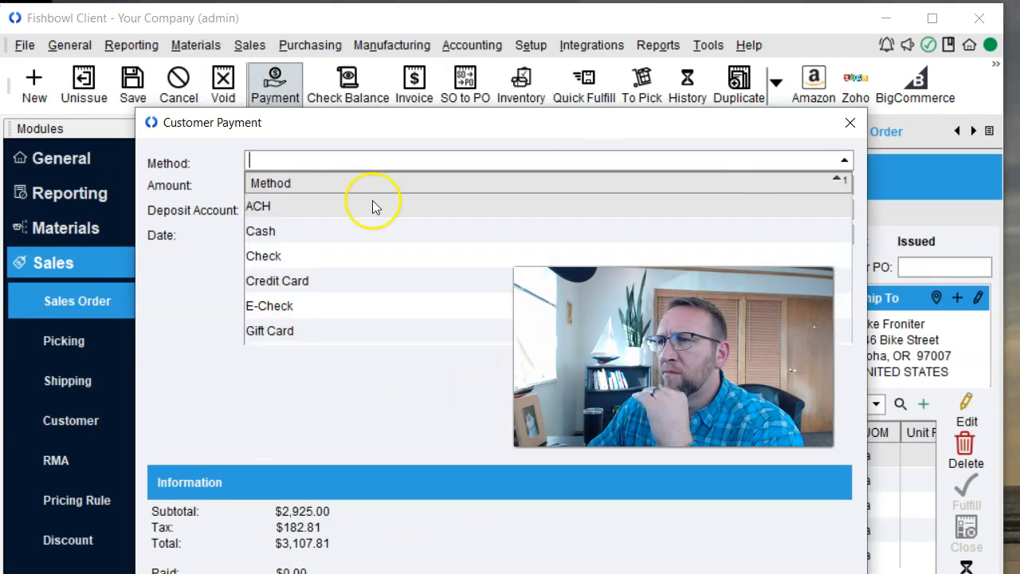
text(Hi)
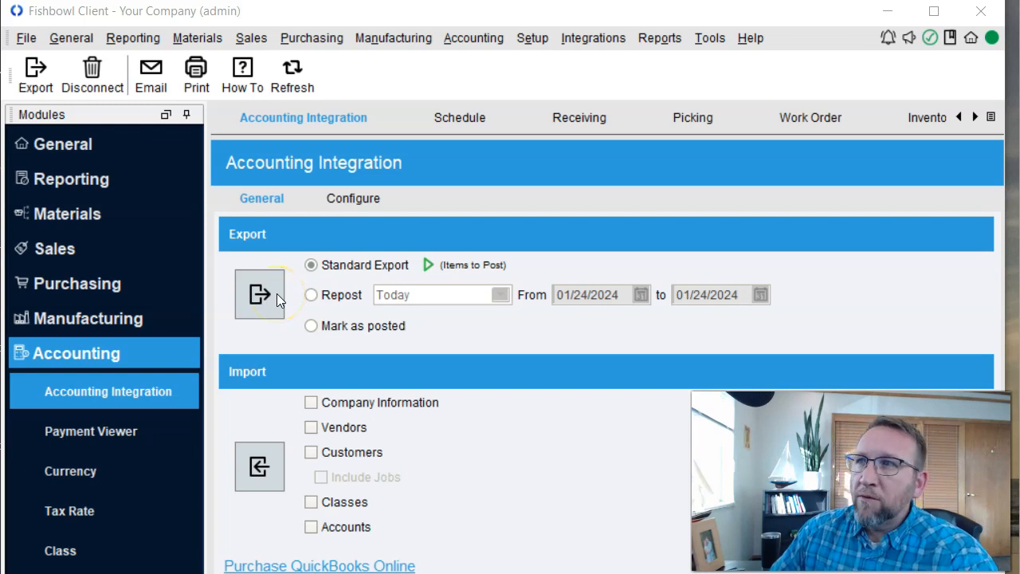
Run the Adjustment Report for 01/01/2024 - 01/31/2024 and check the Date Posted of each cycle count adjustment
click(657, 41)
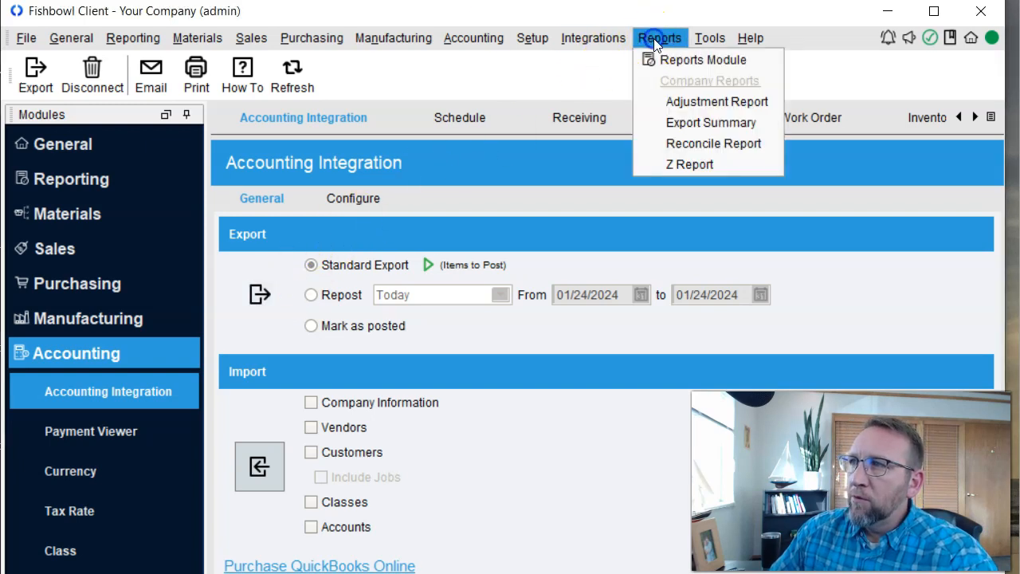
click(698, 102)
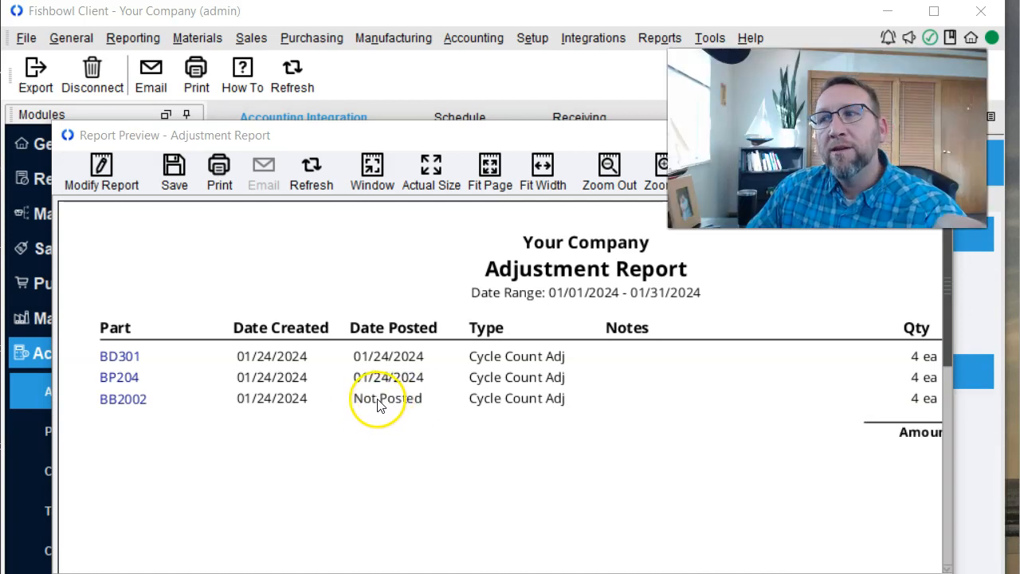
drag(512, 146, 498, 303)
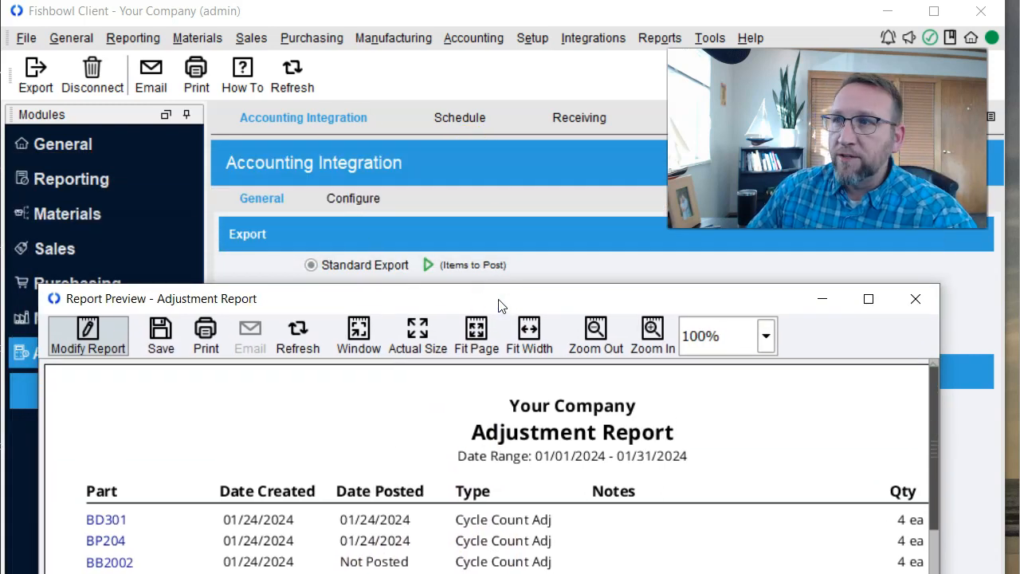
drag(499, 298, 514, 279)
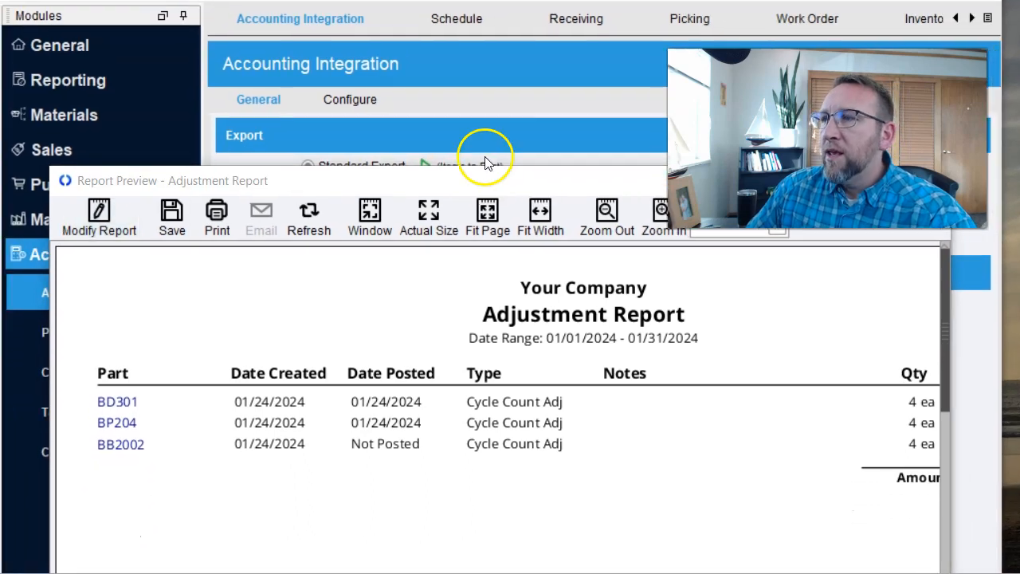
Select Mark as posted as the accounting export option, review BB2002's posting status in the Adjustment Report again, and close the report
drag(490, 184, 487, 341)
click(309, 227)
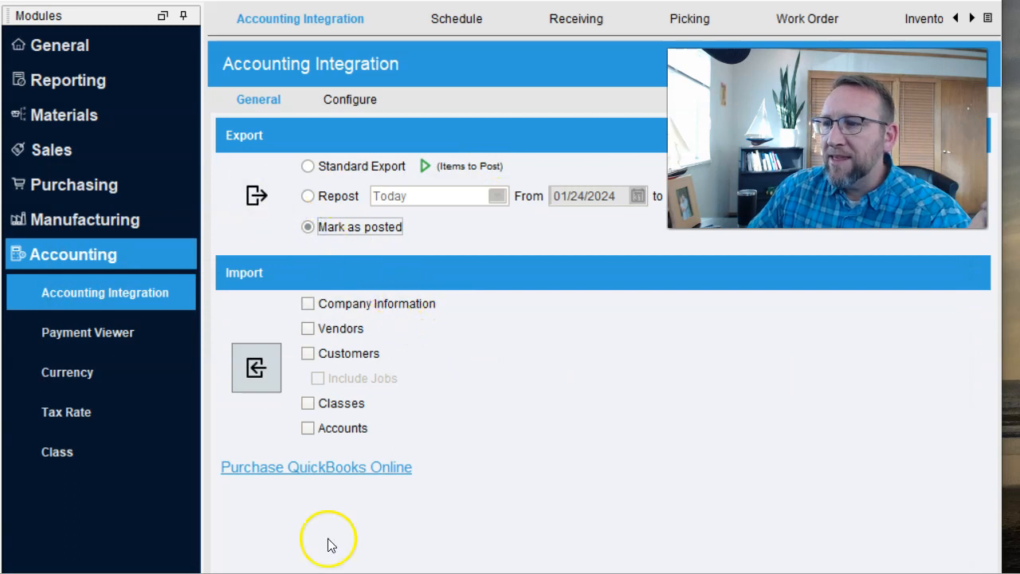
click(271, 510)
drag(449, 337, 453, 99)
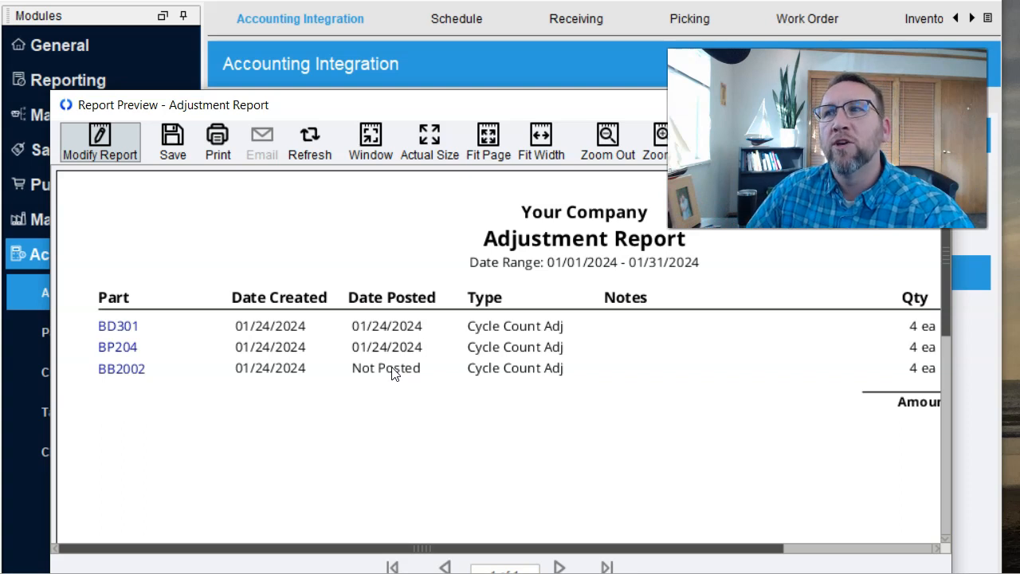
drag(392, 106, 375, 355)
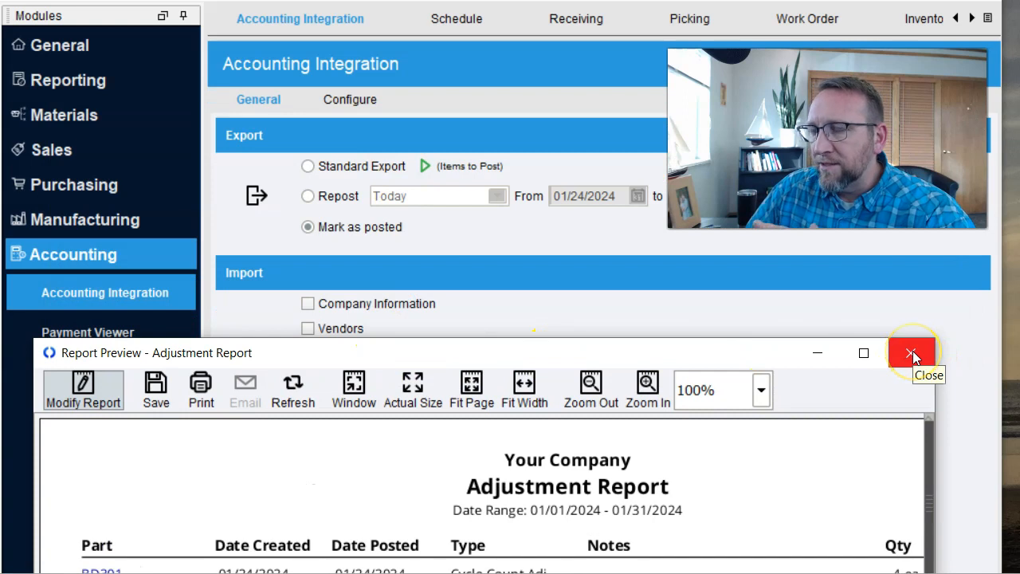
mouse_move(553, 353)
mouse_down()
mouse_move(553, 255)
mouse_move(570, 346)
mouse_up()
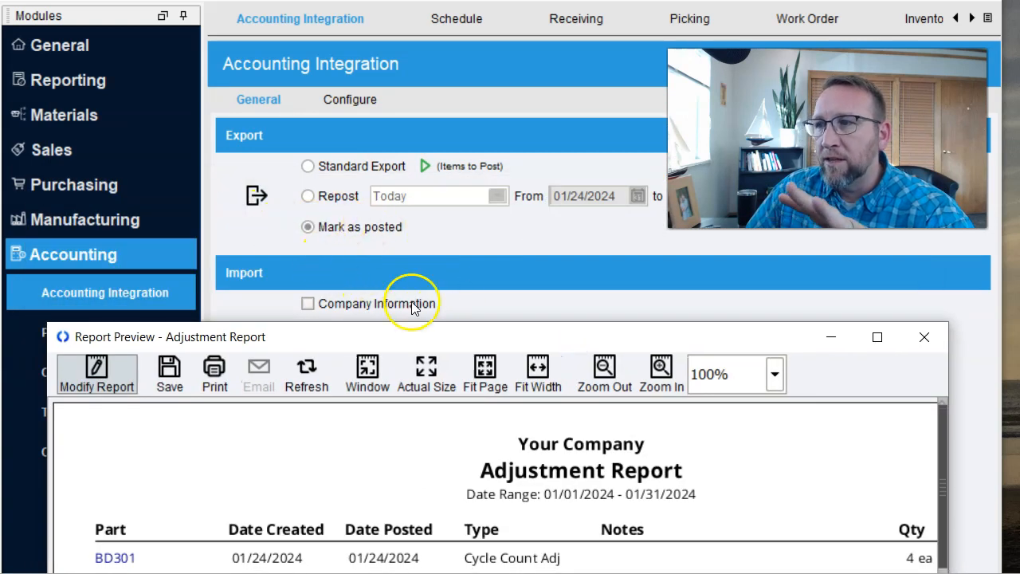
drag(462, 338, 441, 144)
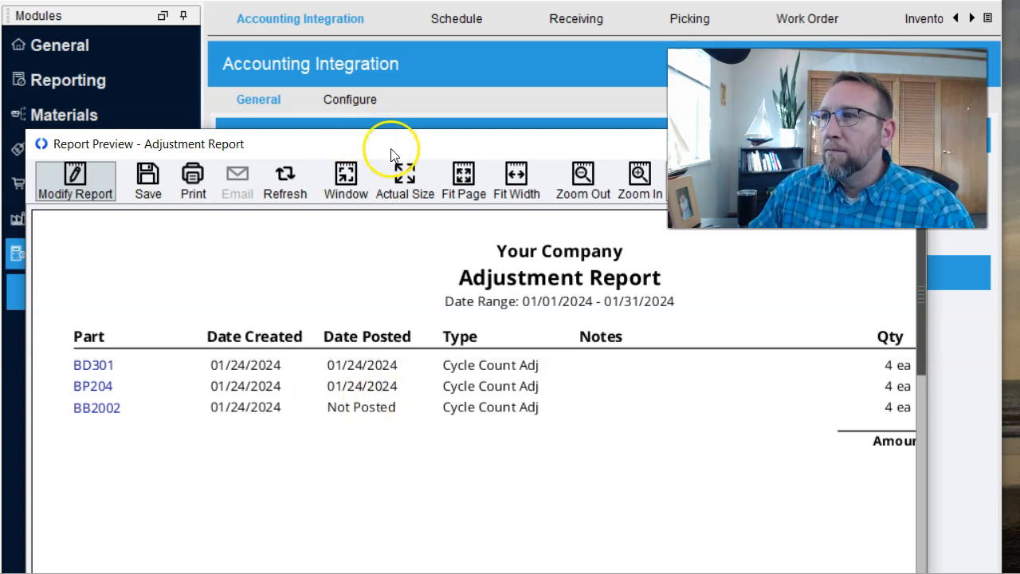
drag(387, 146, 403, 302)
click(909, 299)
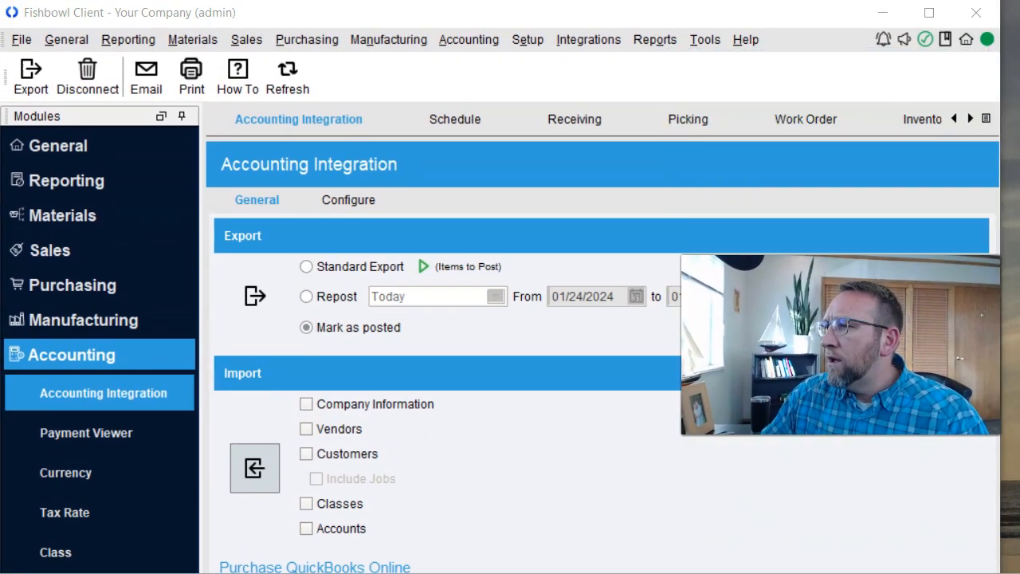
Remove the Accounting Integration-Mark As Posted access right from the Accounting user group and save the group
click(525, 41)
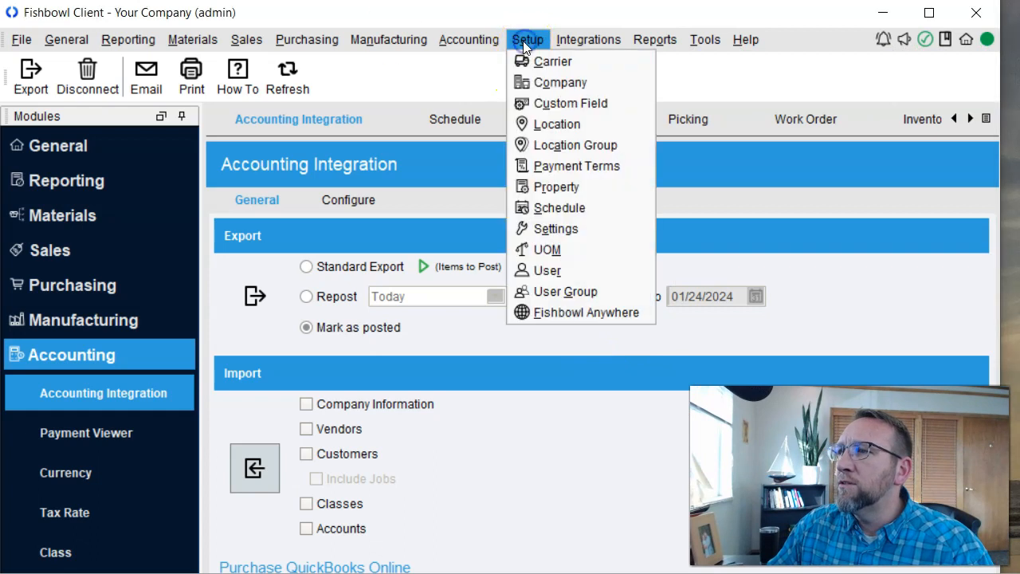
click(539, 293)
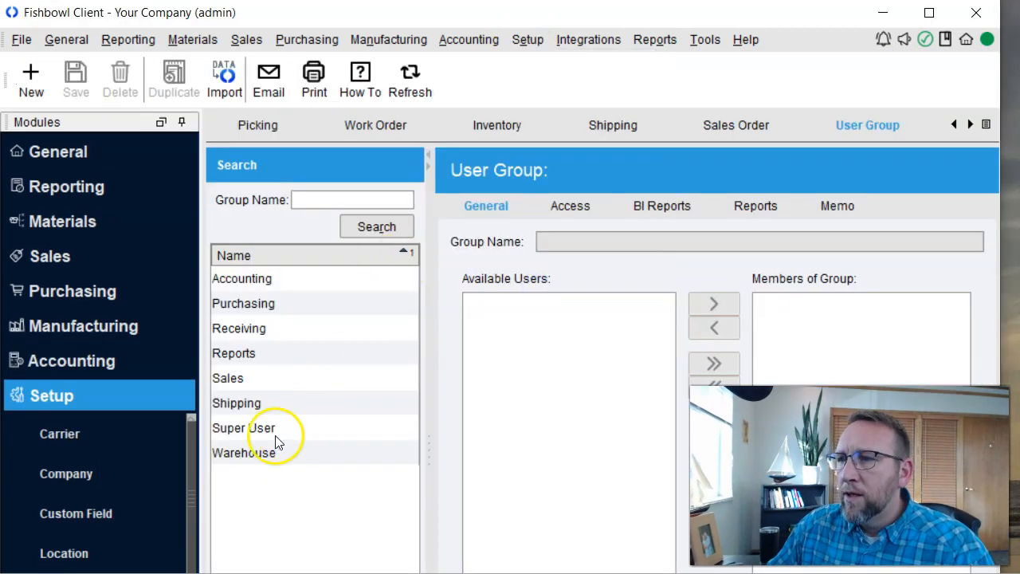
click(249, 283)
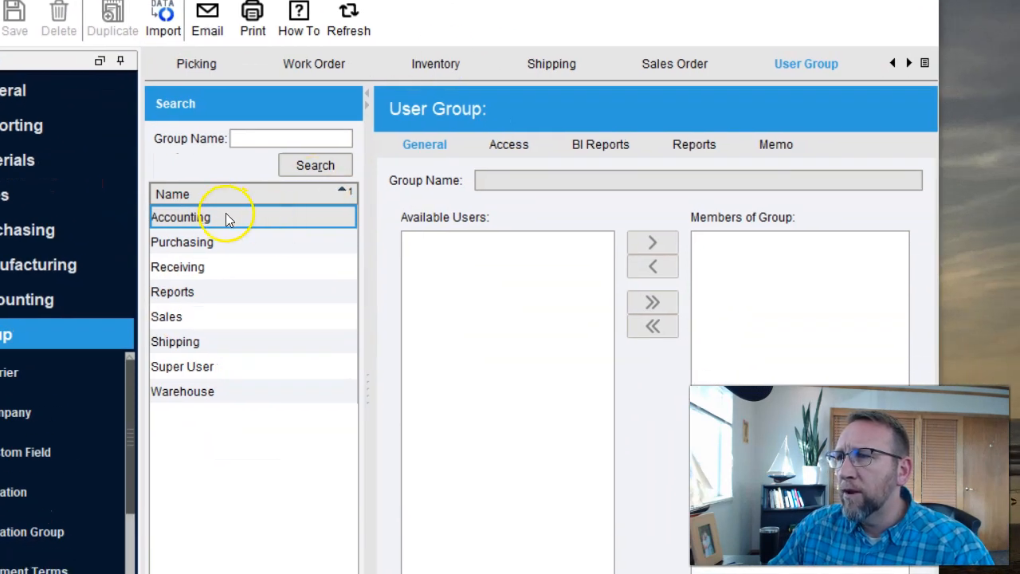
click(182, 223)
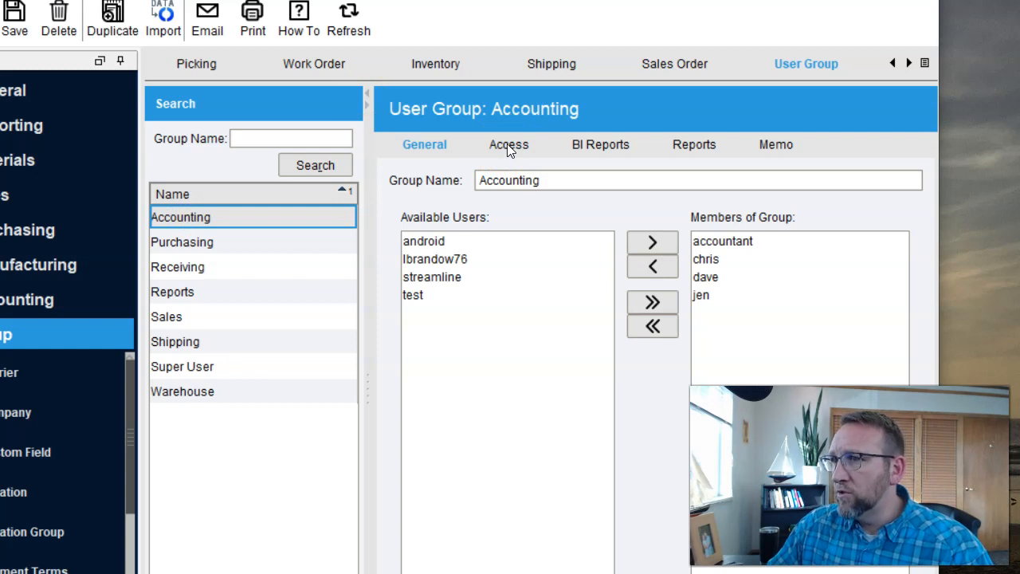
click(510, 147)
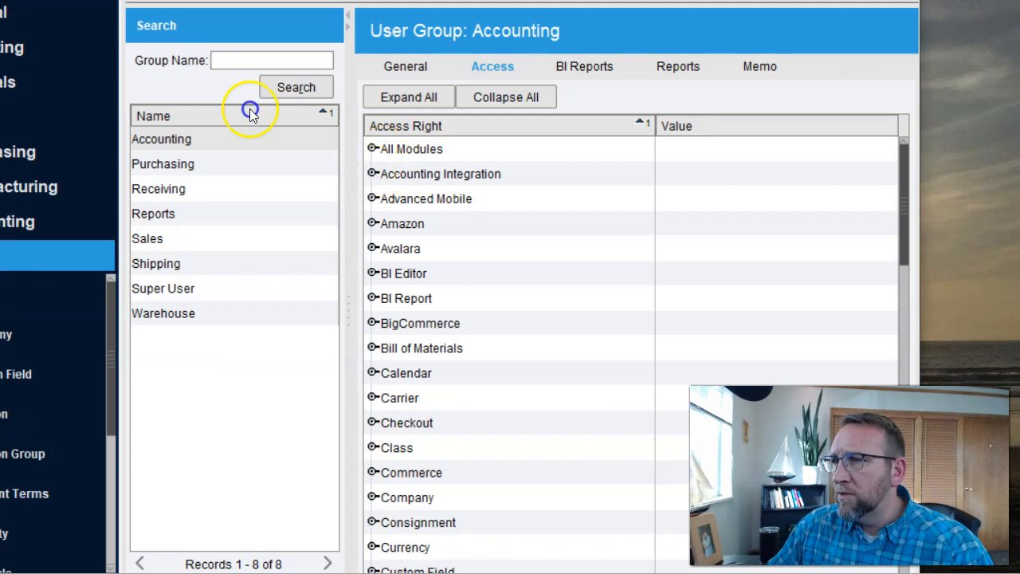
click(391, 252)
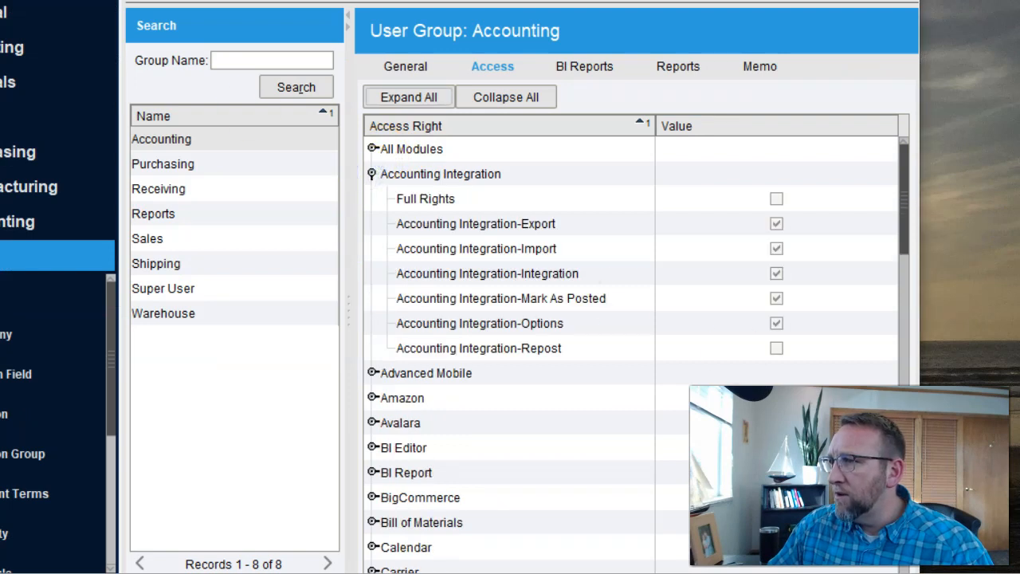
click(588, 301)
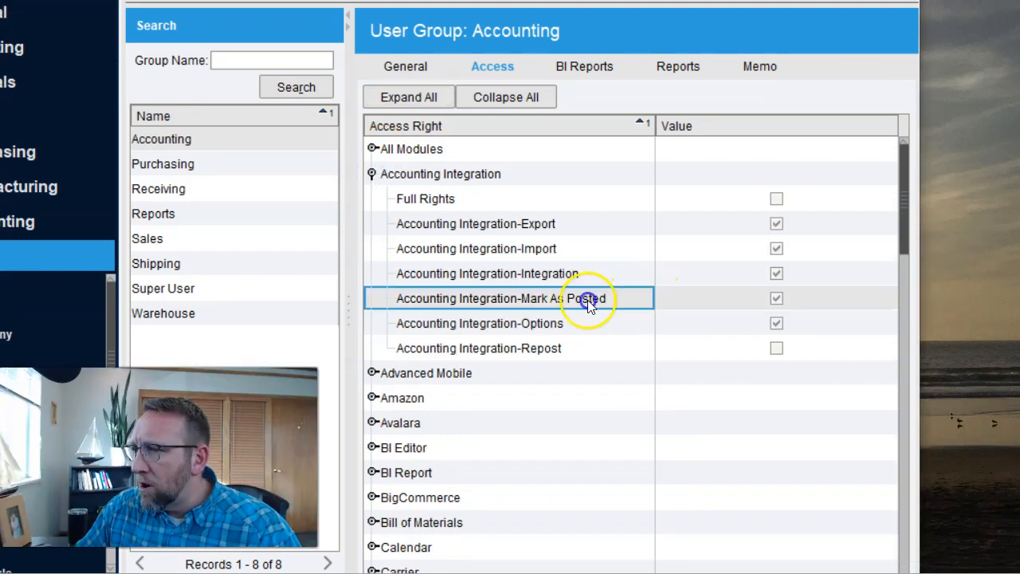
click(779, 297)
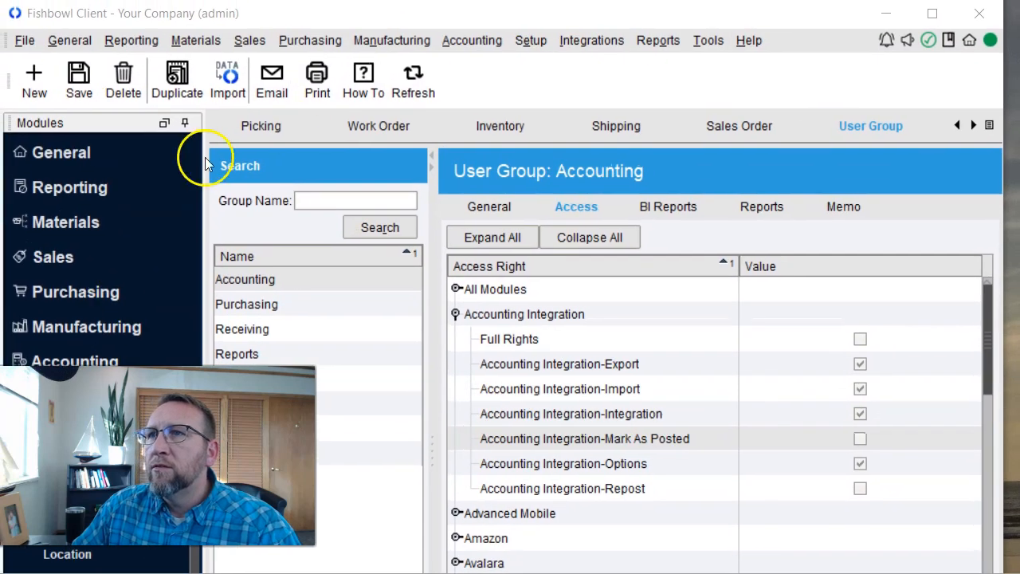
click(79, 80)
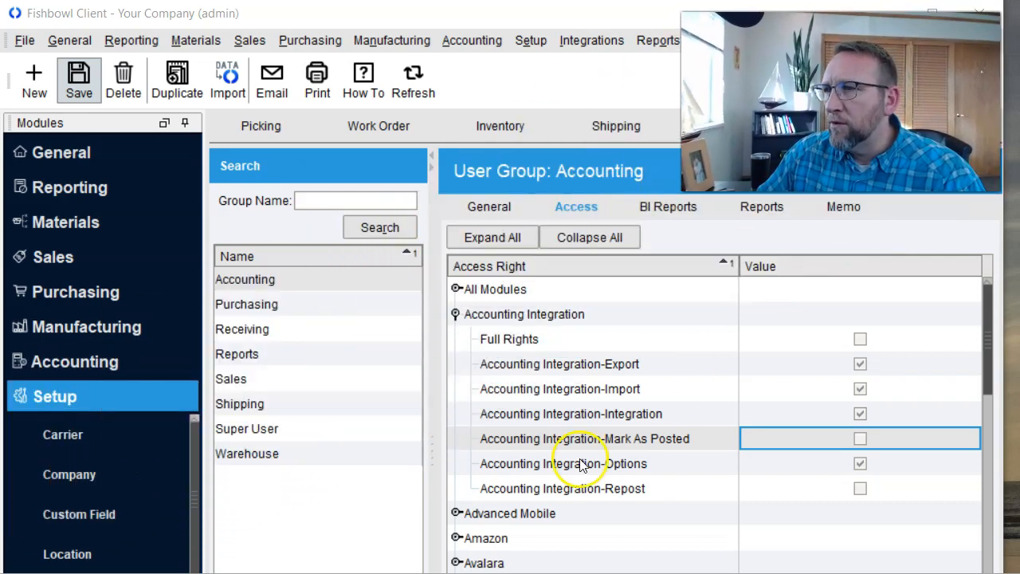
Check the Accounting Integration access rights of the Purchasing and Super User groups
click(267, 308)
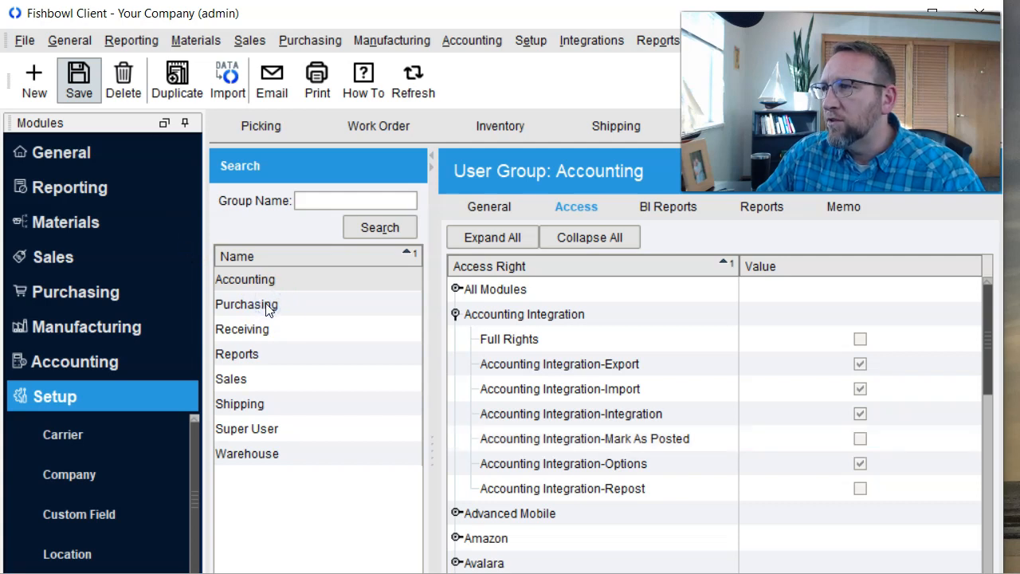
click(268, 308)
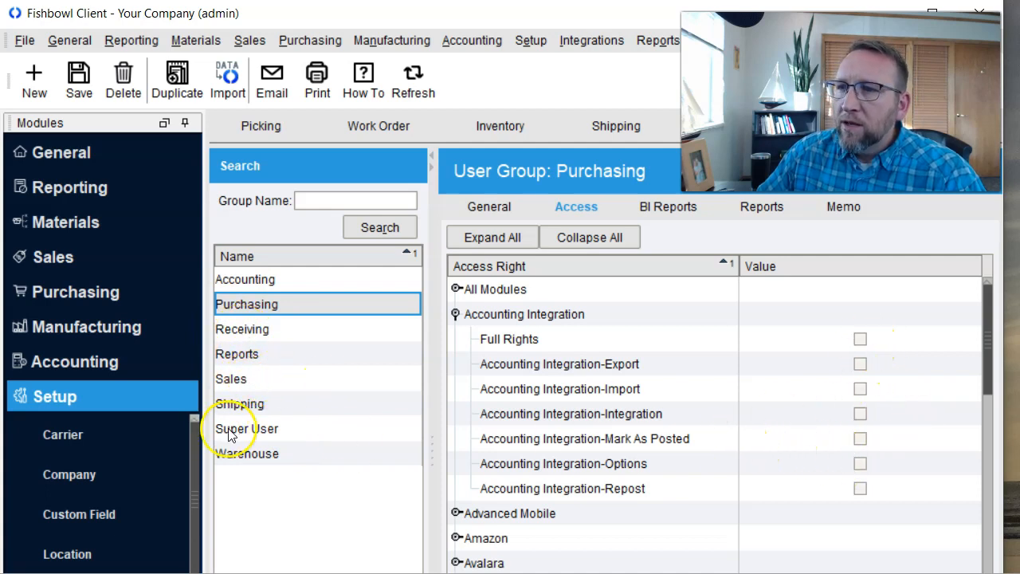
click(256, 431)
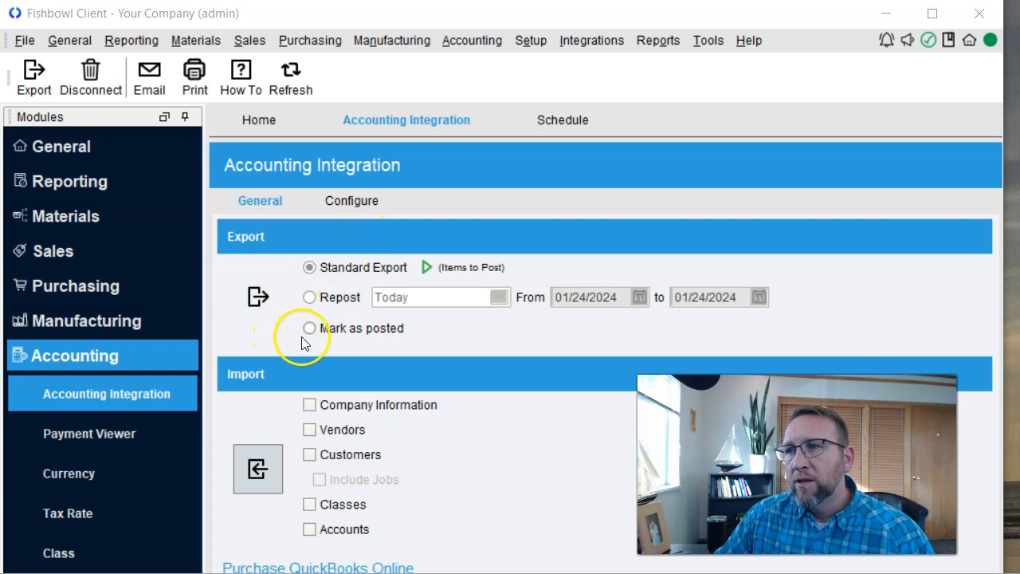
Switch the accounting export option to Mark as posted and back to Standard Export
click(309, 328)
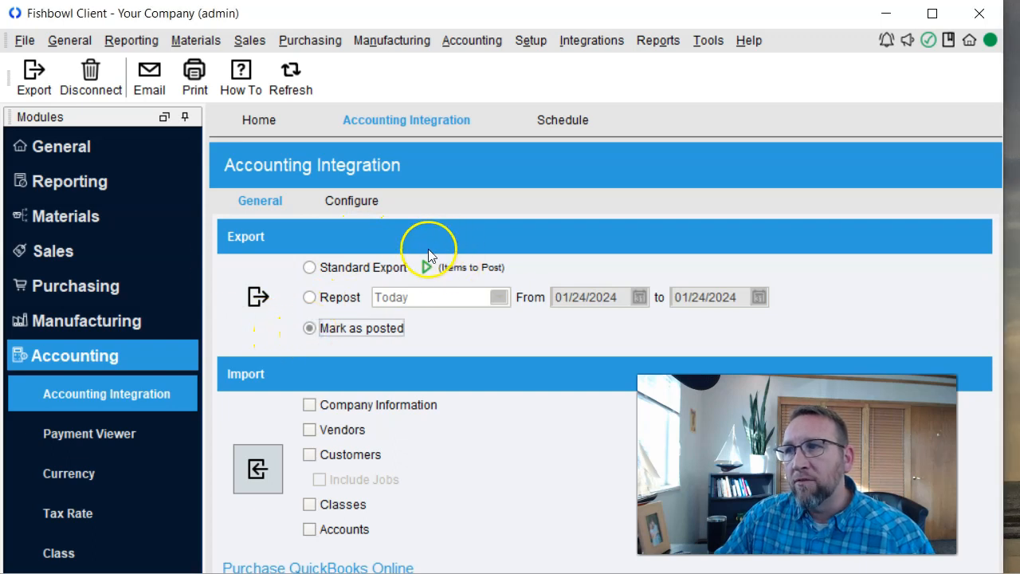
click(309, 267)
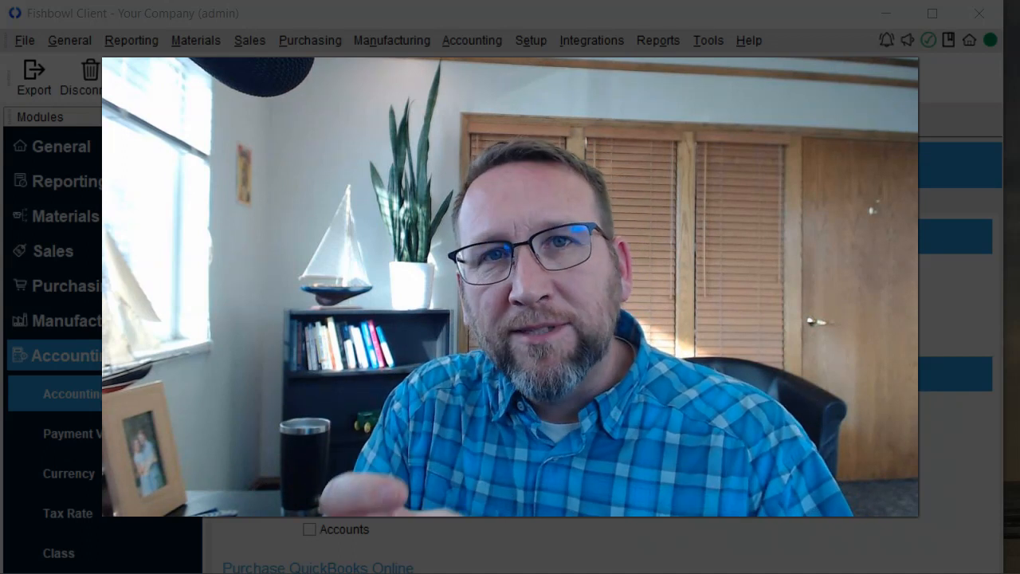
click(74, 554)
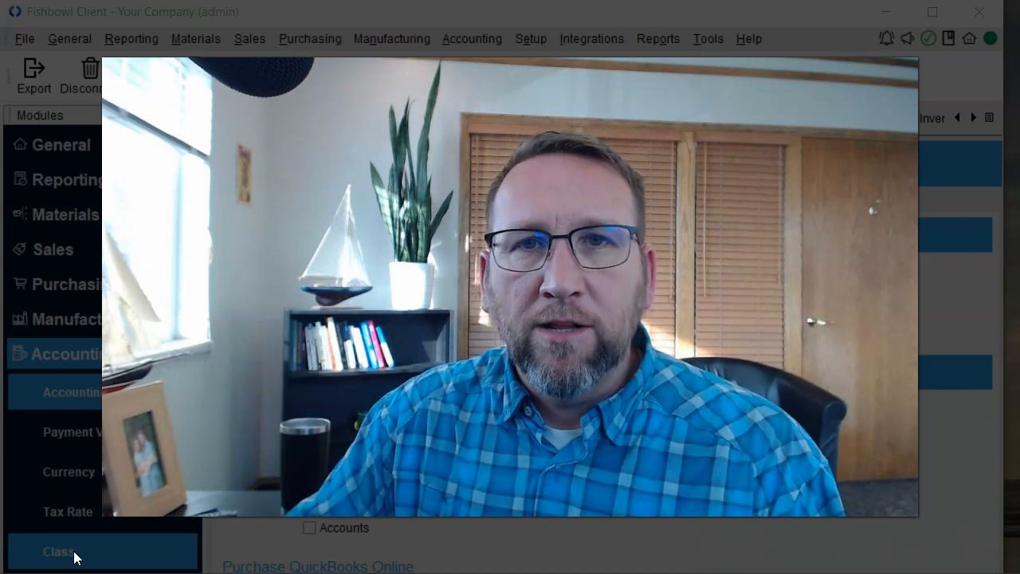
Run the standard export to QuickBooks Online and review the item list and error details in the export results
click(258, 297)
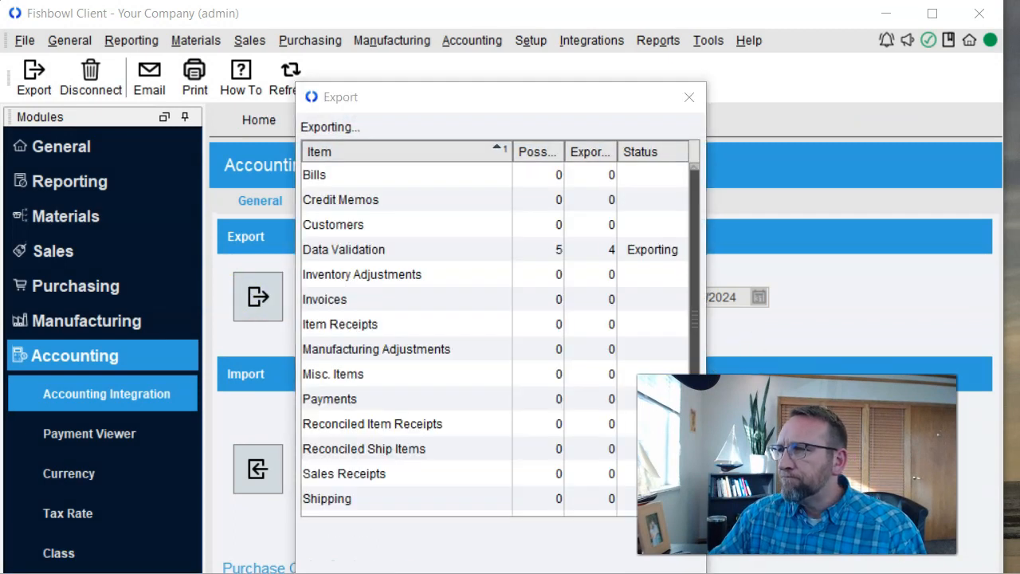
drag(487, 101, 434, 48)
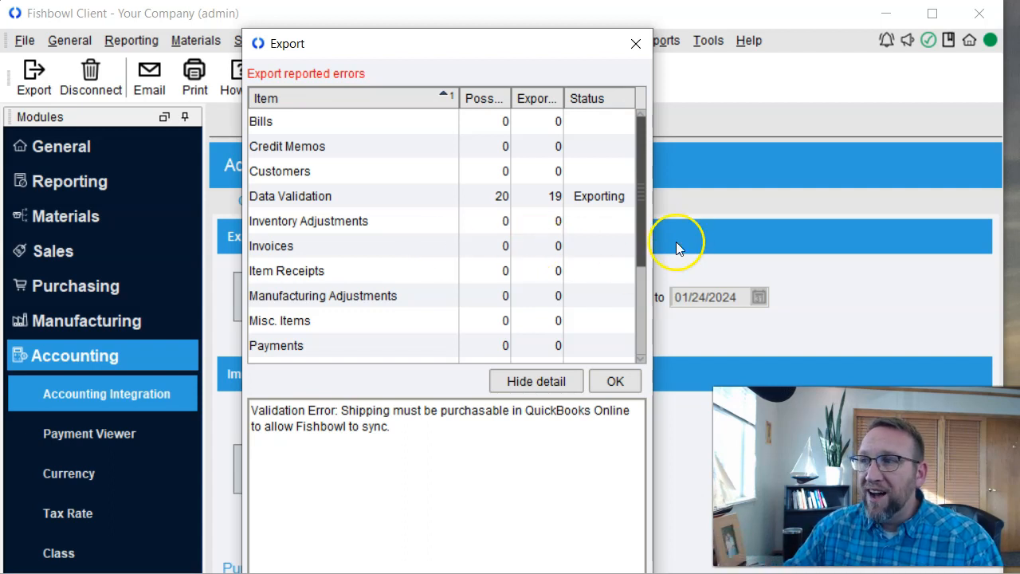
drag(641, 244, 644, 220)
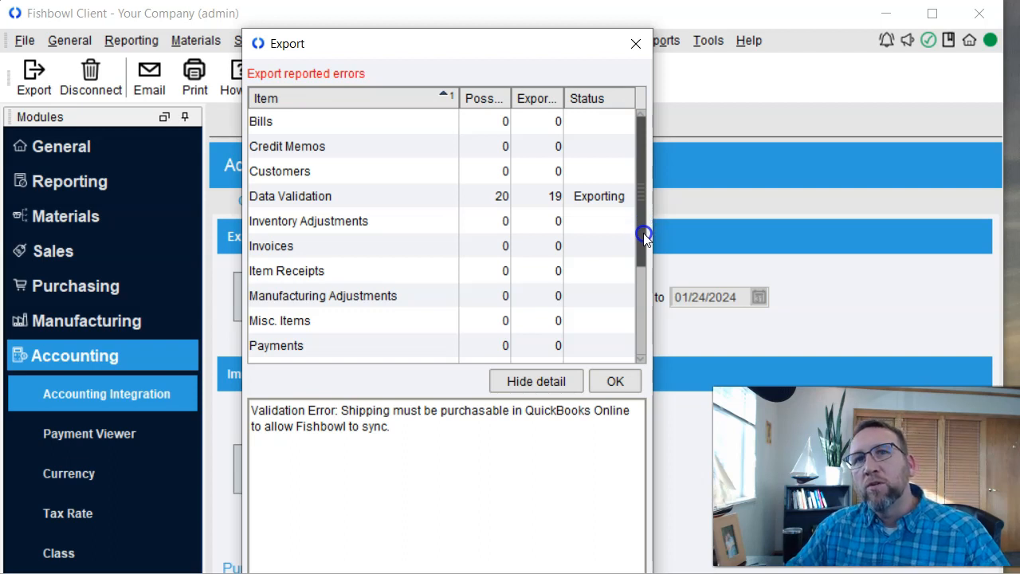
drag(644, 236, 642, 241)
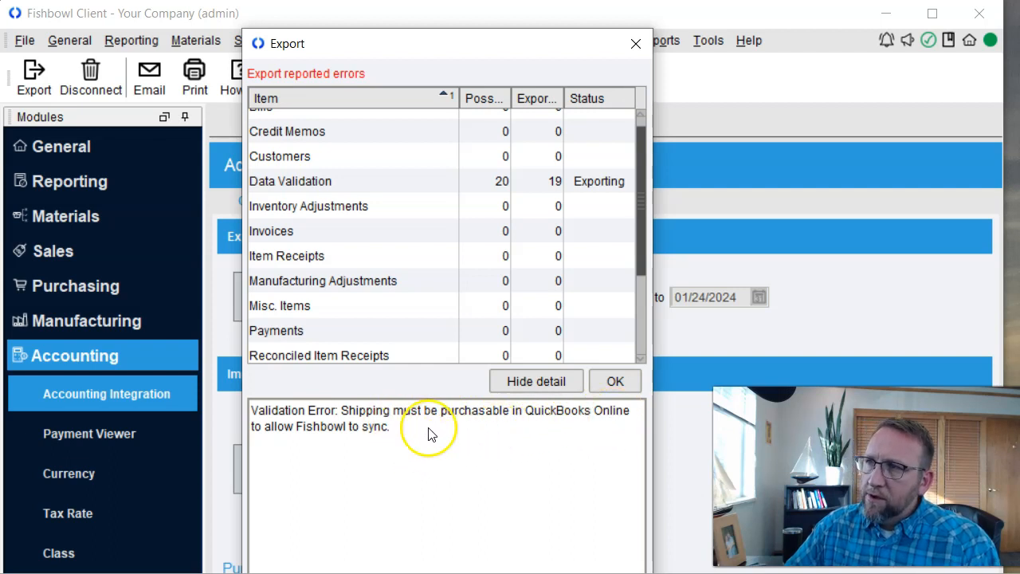
drag(641, 254, 636, 243)
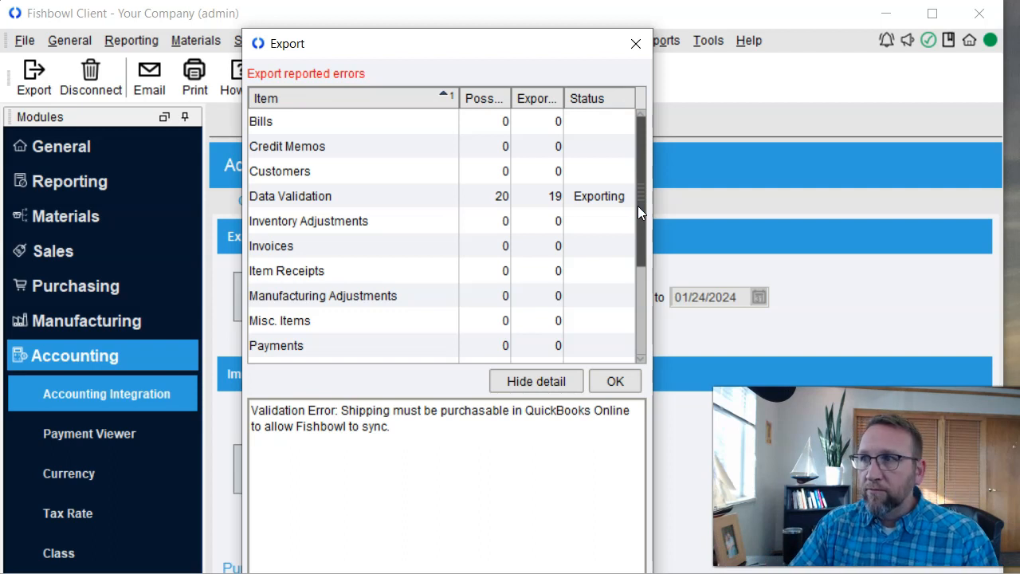
drag(637, 206, 644, 184)
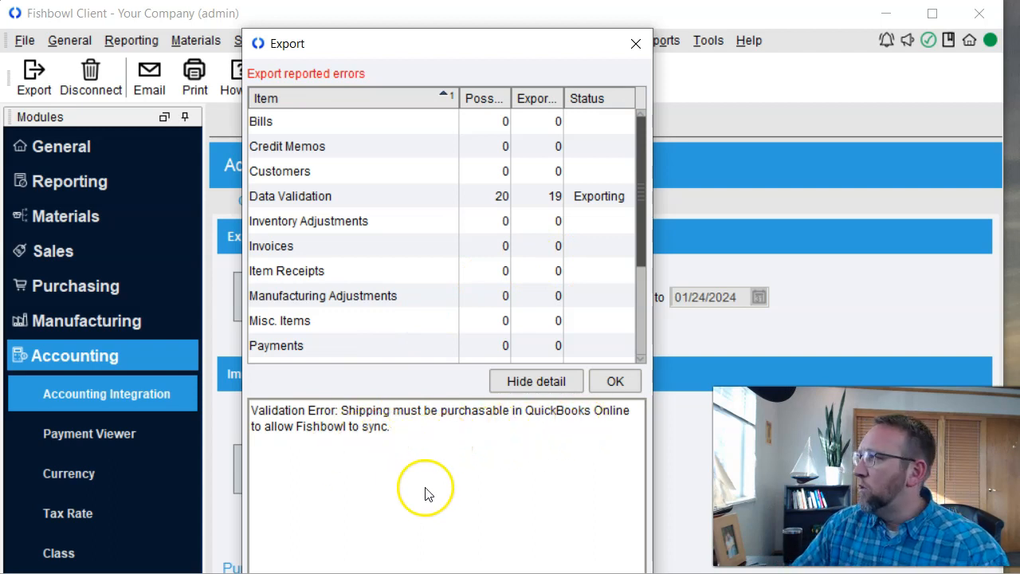
Switch to QuickBooks Online in the browser, widen its window, and search the products and services list for SHIP
drag(1019, 155, 182, 23)
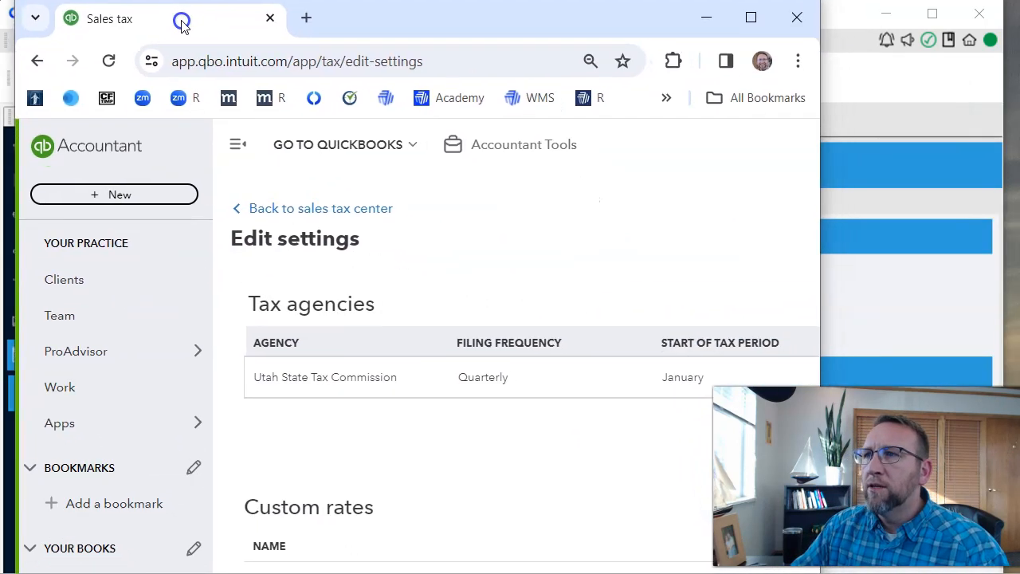
click(751, 17)
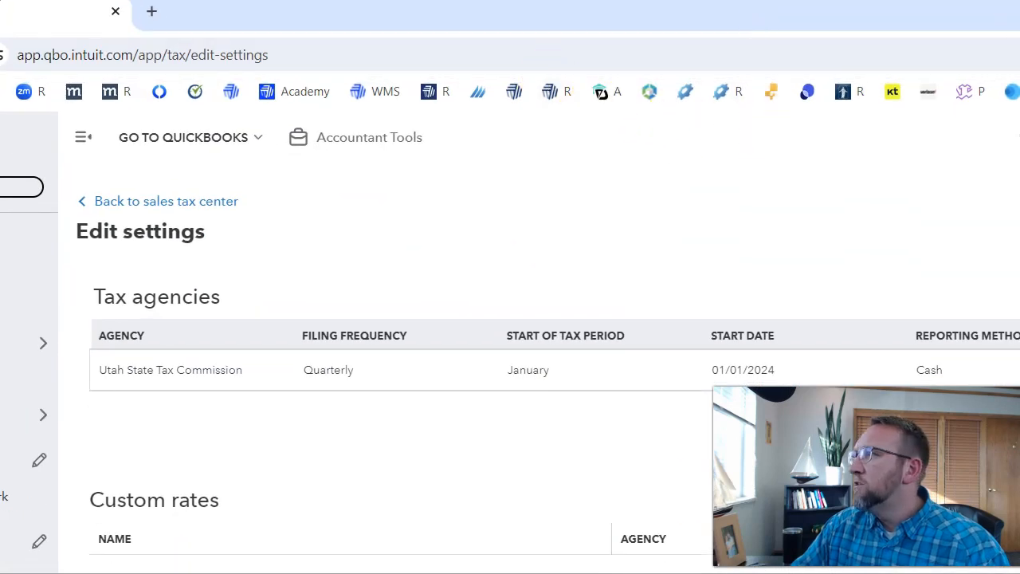
click(1019, 11)
drag(821, 470, 1016, 470)
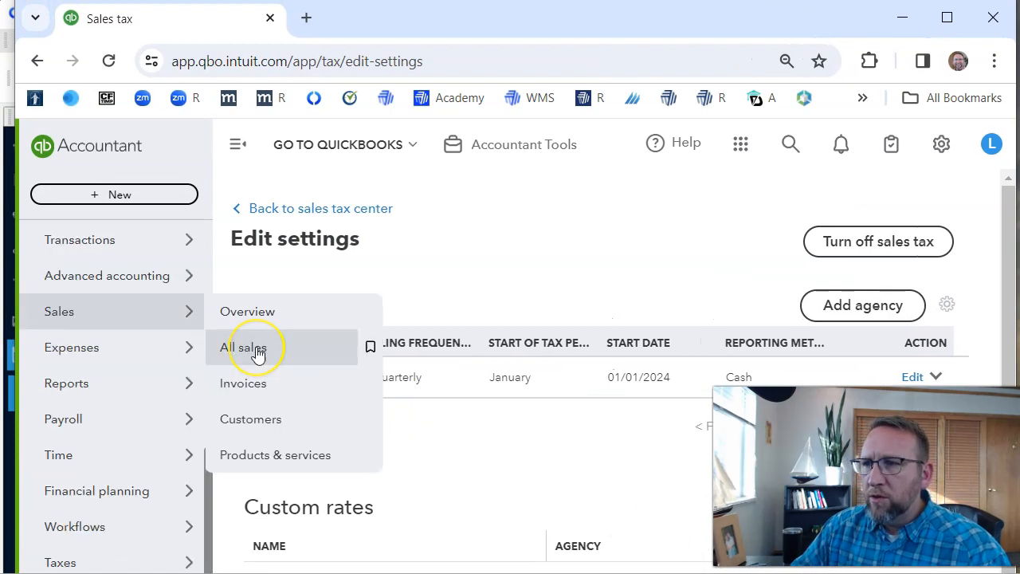
click(269, 455)
click(375, 414)
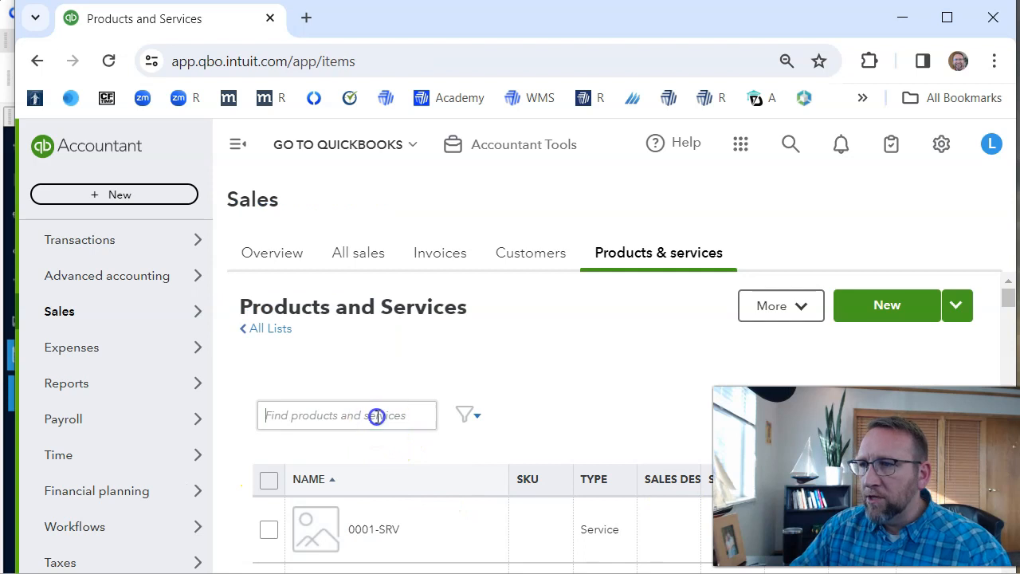
text(SHIP)
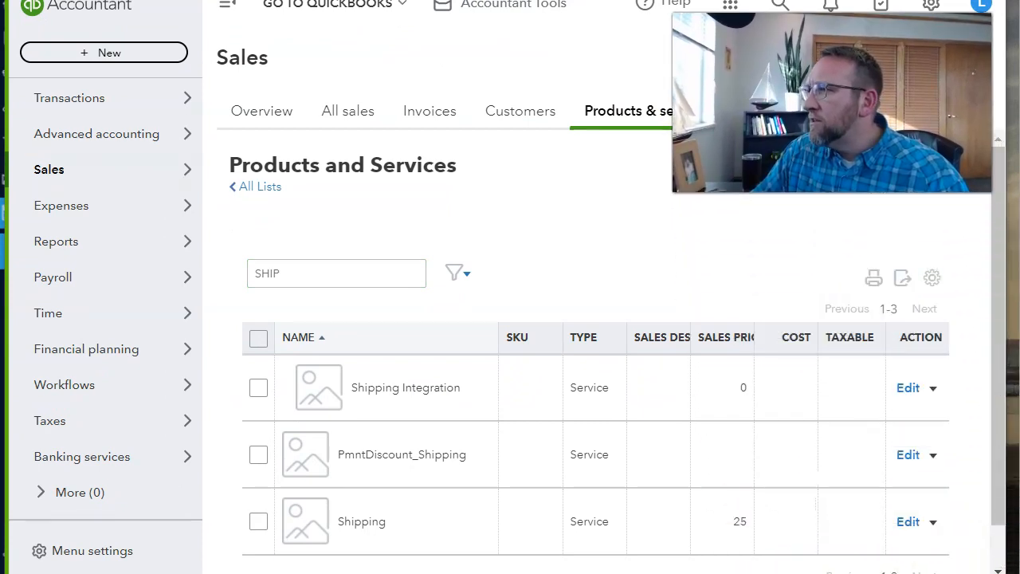
Mark the Shipping service item as purchased from a vendor, and save and close it
scroll(996, 342, down, 2)
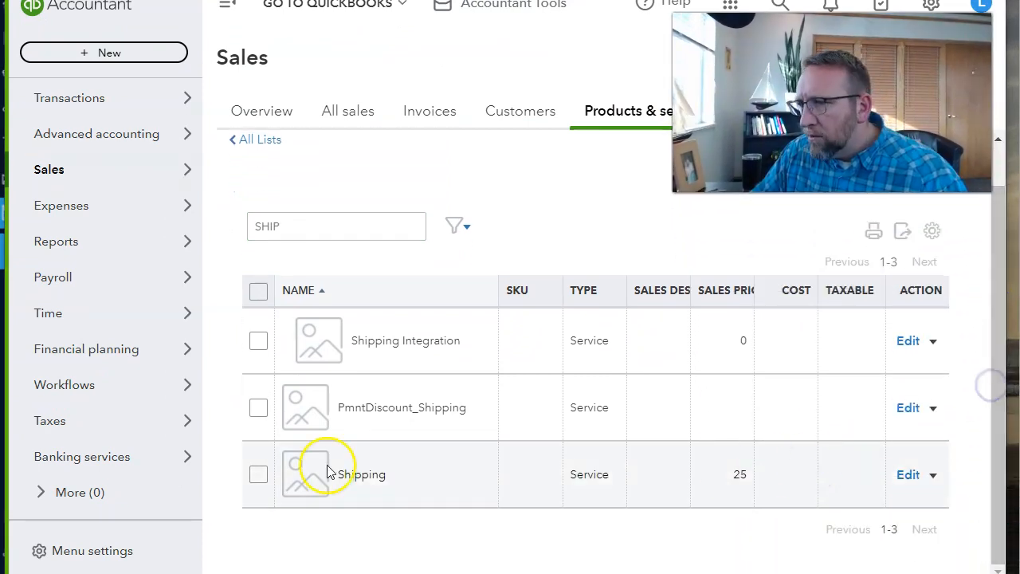
click(909, 477)
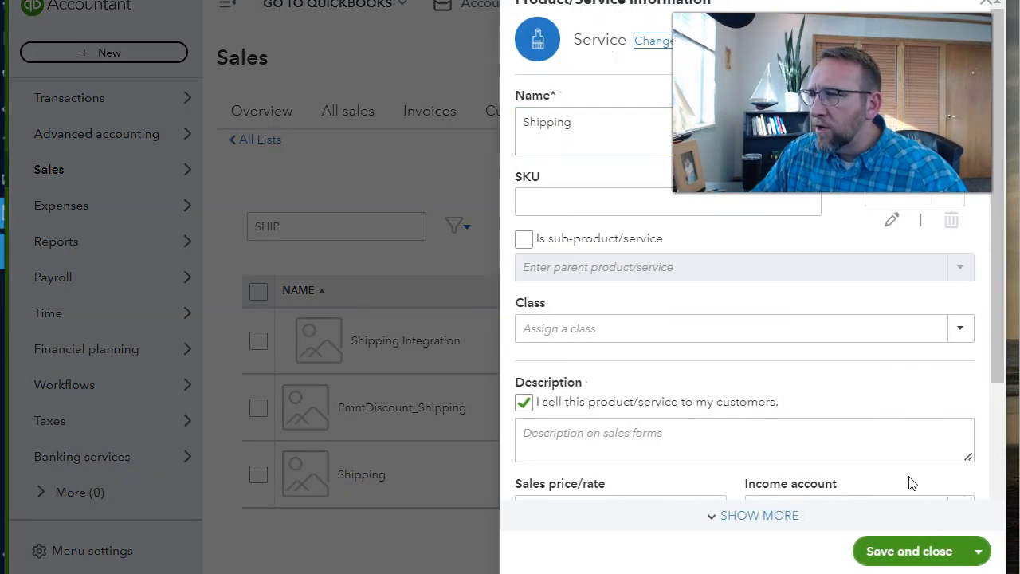
drag(997, 116, 1013, 284)
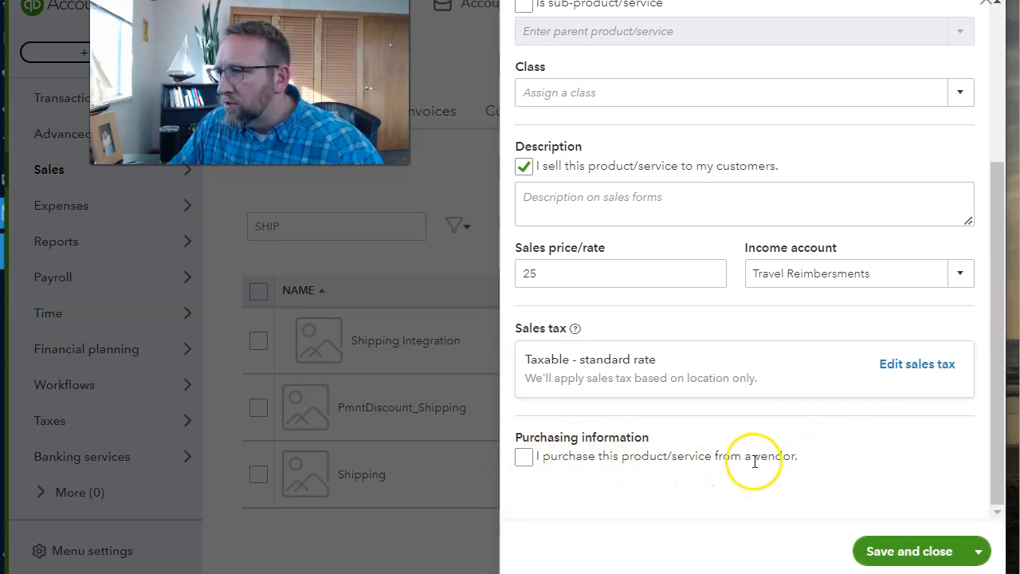
click(525, 458)
drag(991, 322, 986, 473)
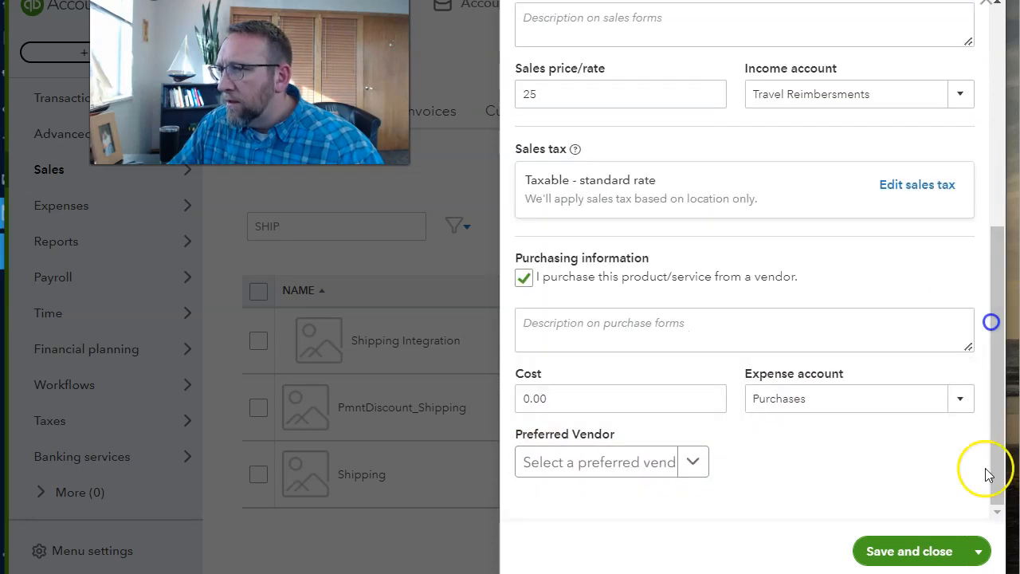
click(899, 558)
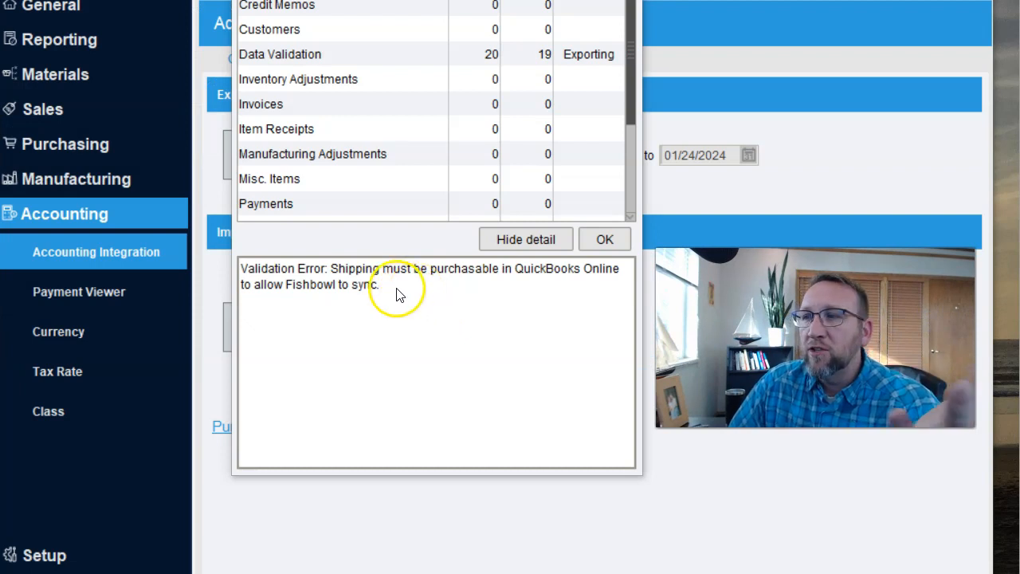
Dismiss the export errors in Fishbowl, rerun the standard export, and review the possible and exported counts for each item type
click(606, 238)
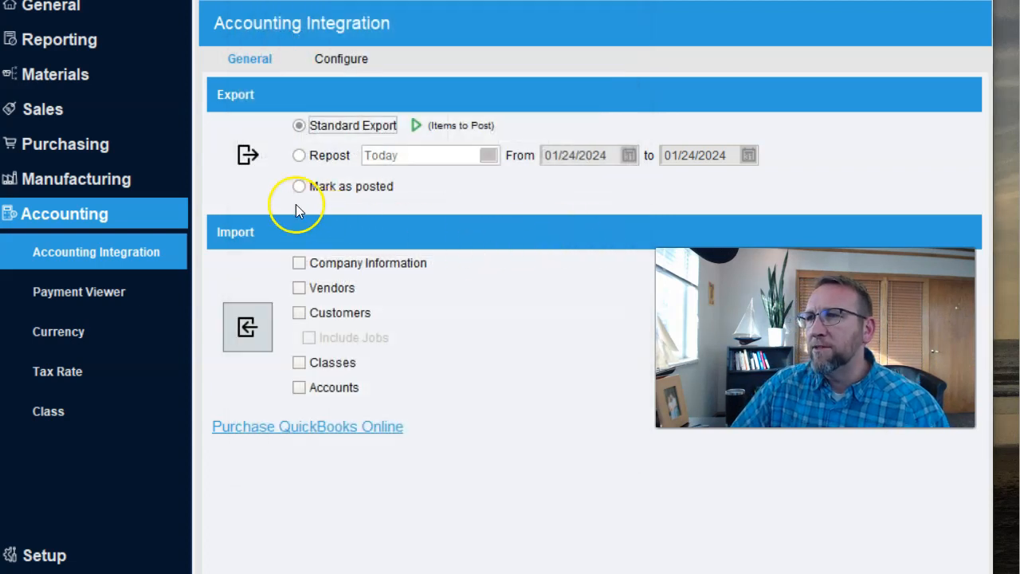
click(248, 154)
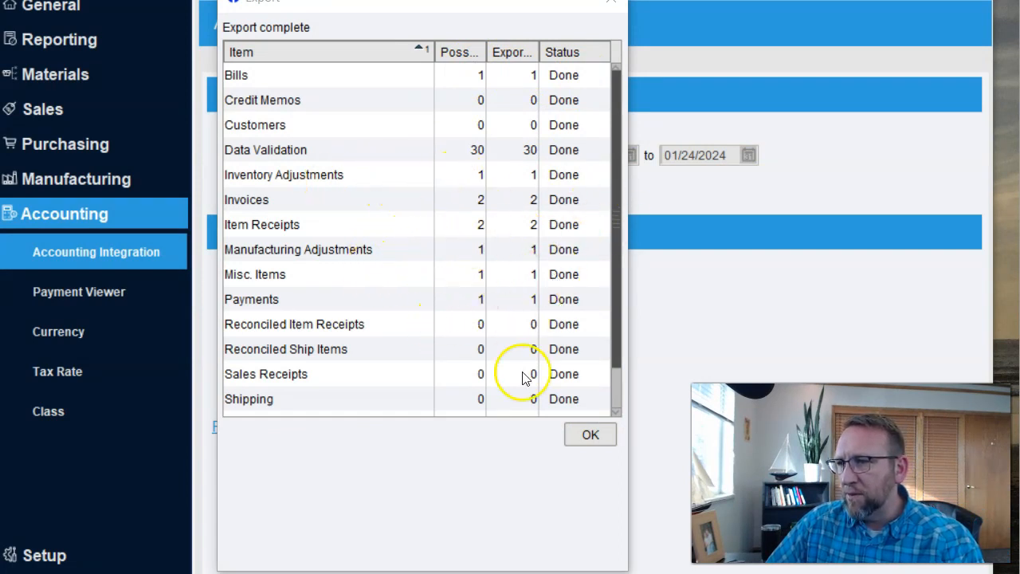
scroll(606, 331, down, 2)
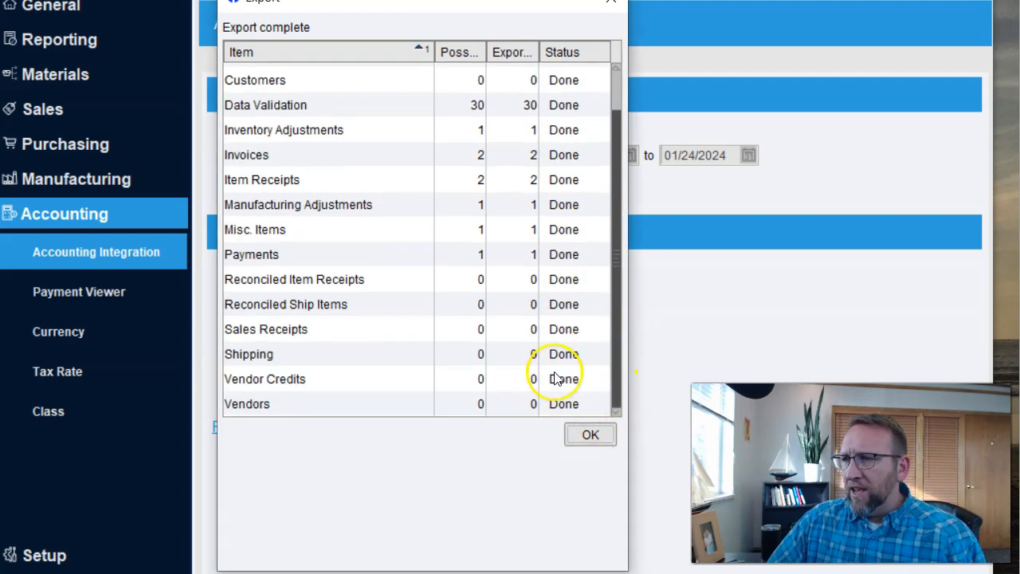
drag(612, 220, 616, 171)
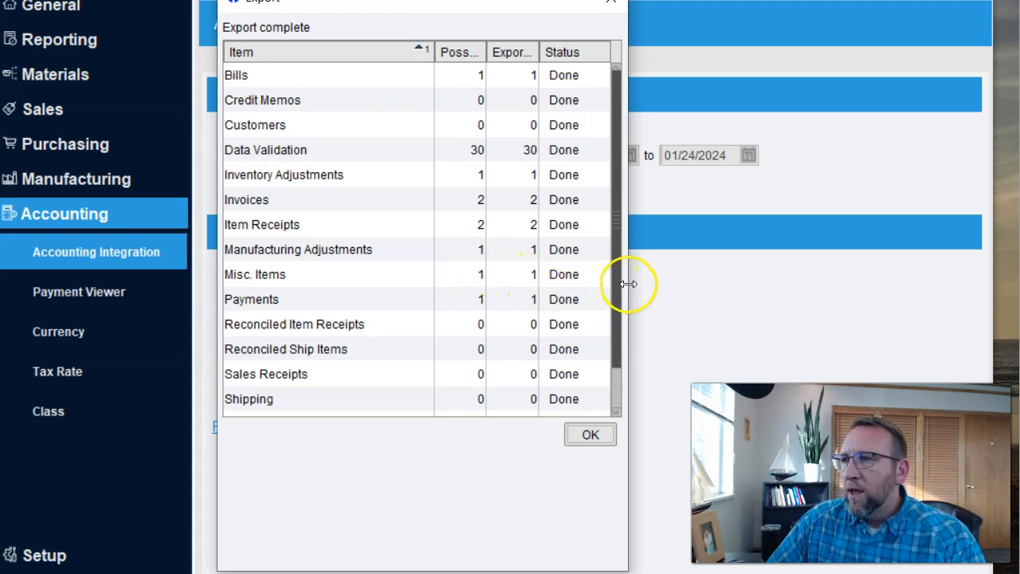
drag(629, 283, 715, 275)
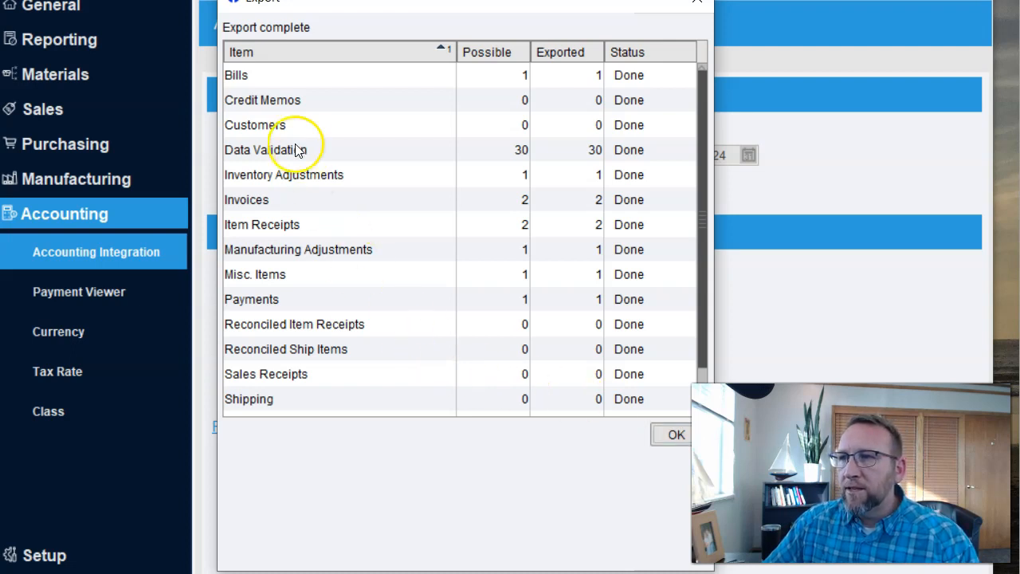
click(516, 76)
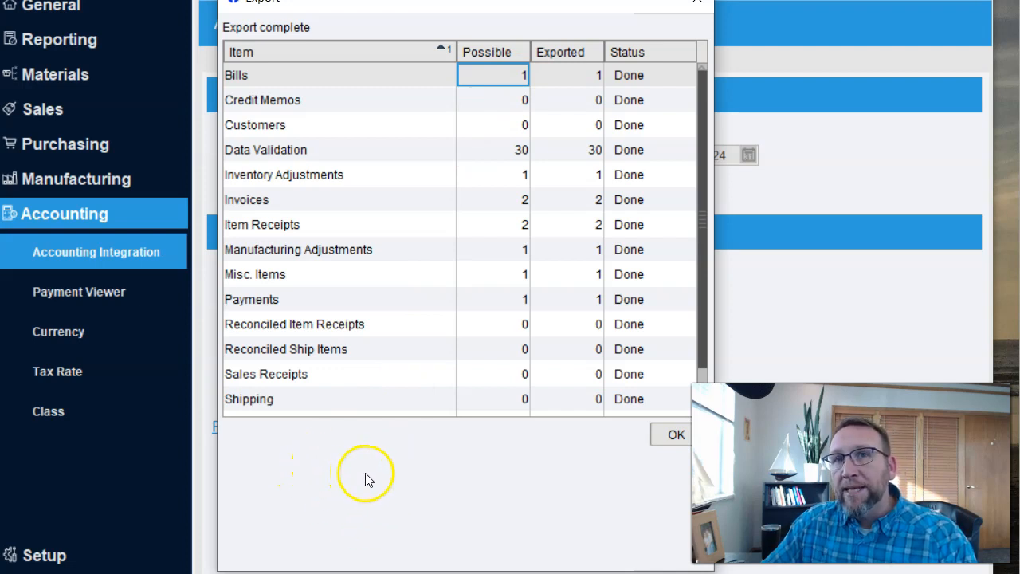
click(675, 435)
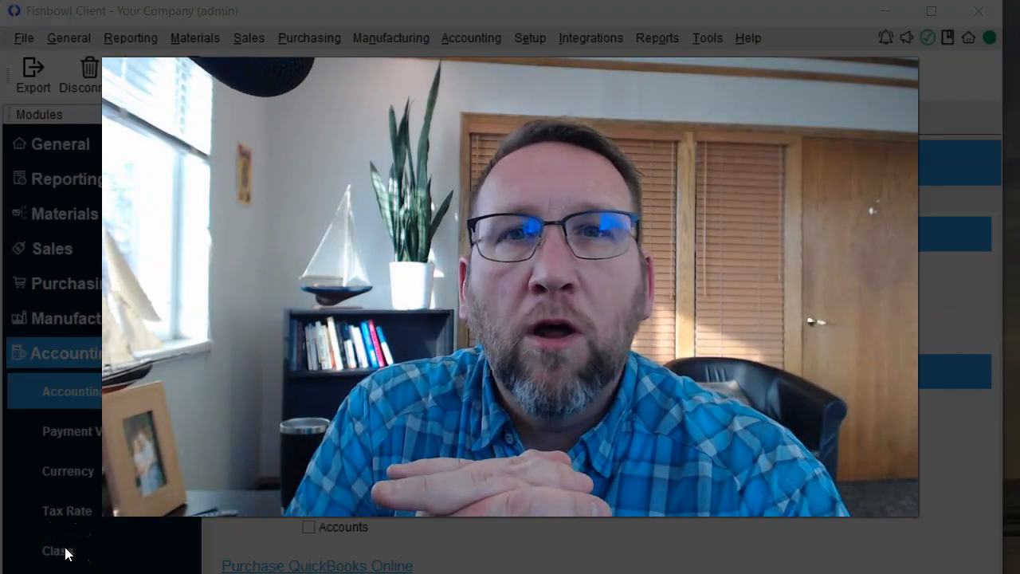
Select Repost as the export option and set the start of its date range to 01/23/2024
click(66, 551)
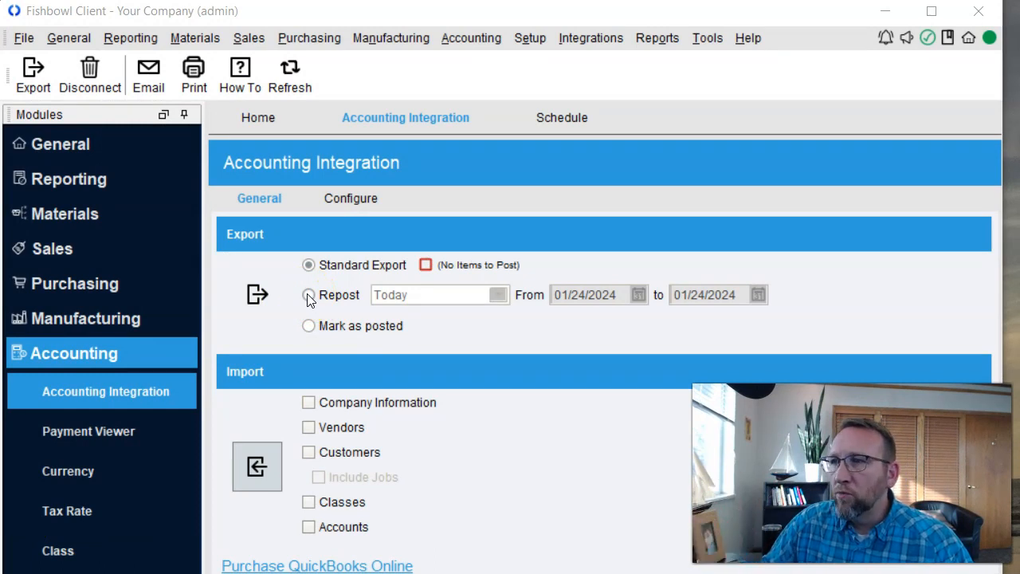
click(308, 295)
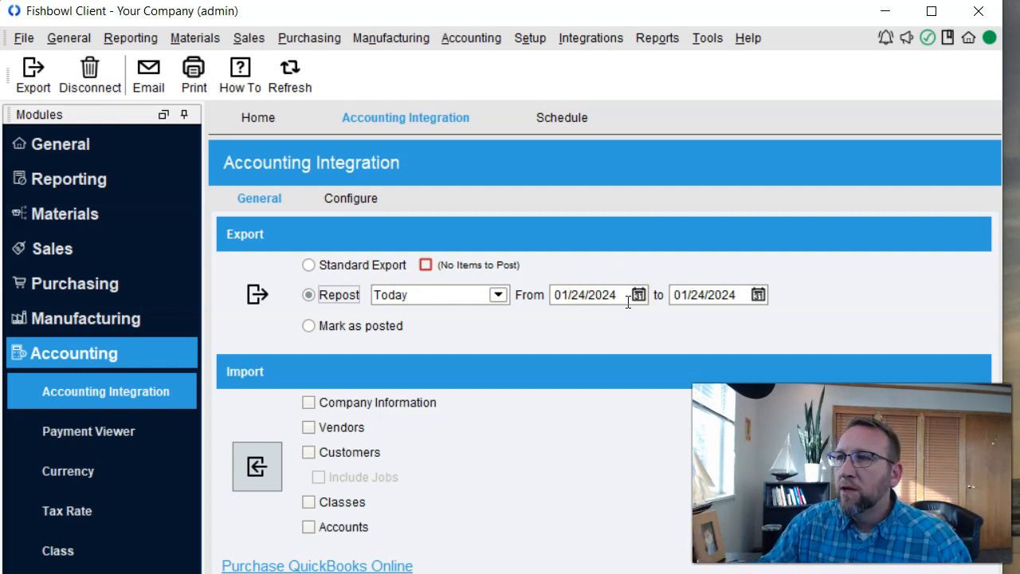
click(499, 296)
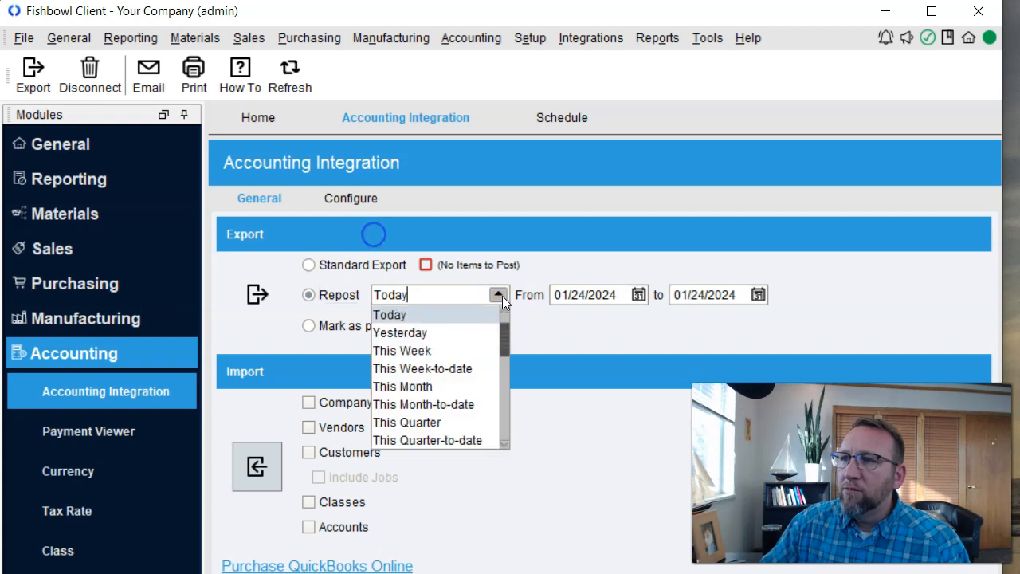
mouse_move(499, 309)
mouse_down()
mouse_move(499, 419)
mouse_move(499, 319)
mouse_up()
click(638, 295)
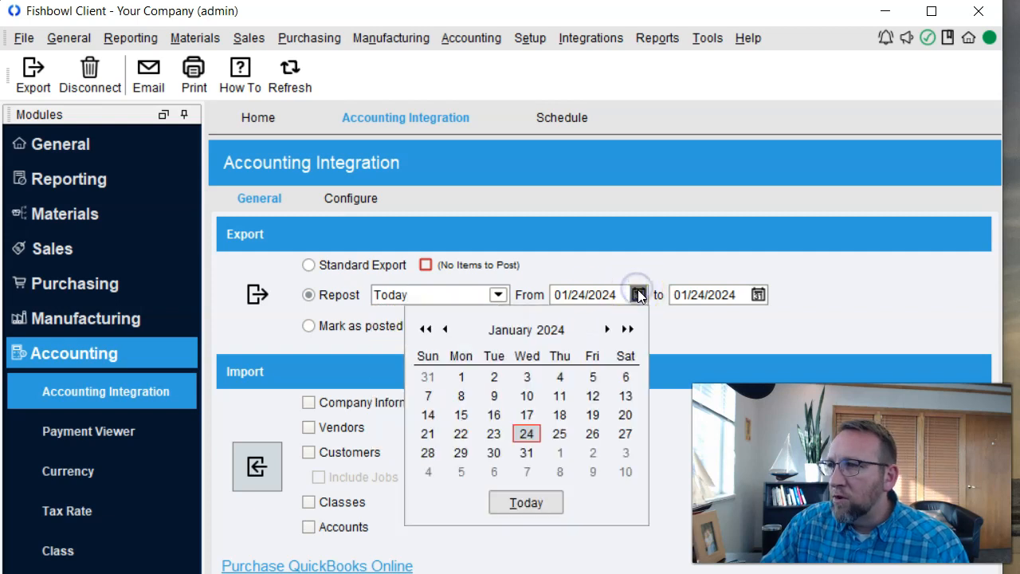
click(494, 434)
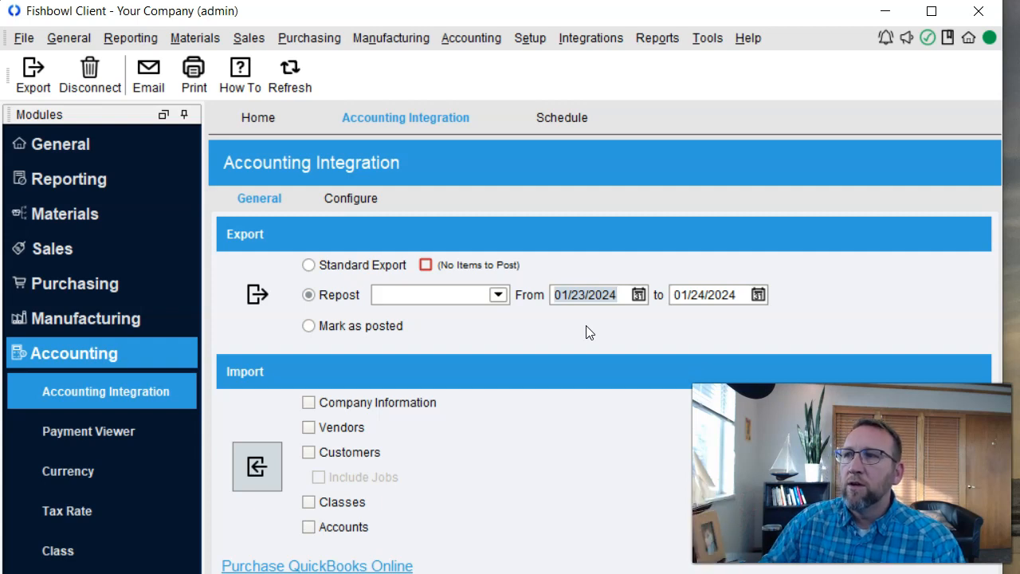
Alternate the export option between Mark as posted and Repost, and set it back to Standard Export
click(309, 326)
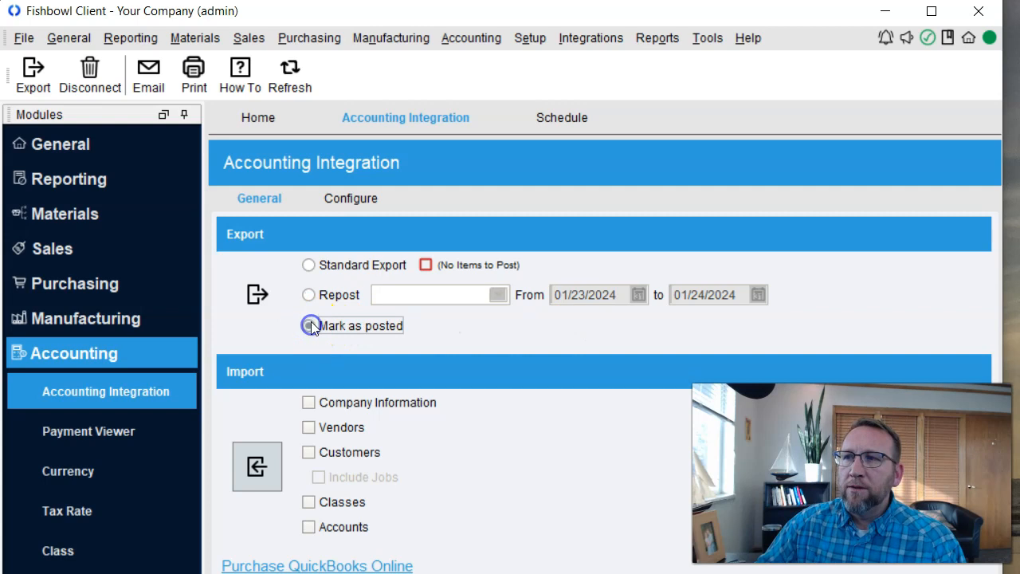
click(310, 295)
click(311, 326)
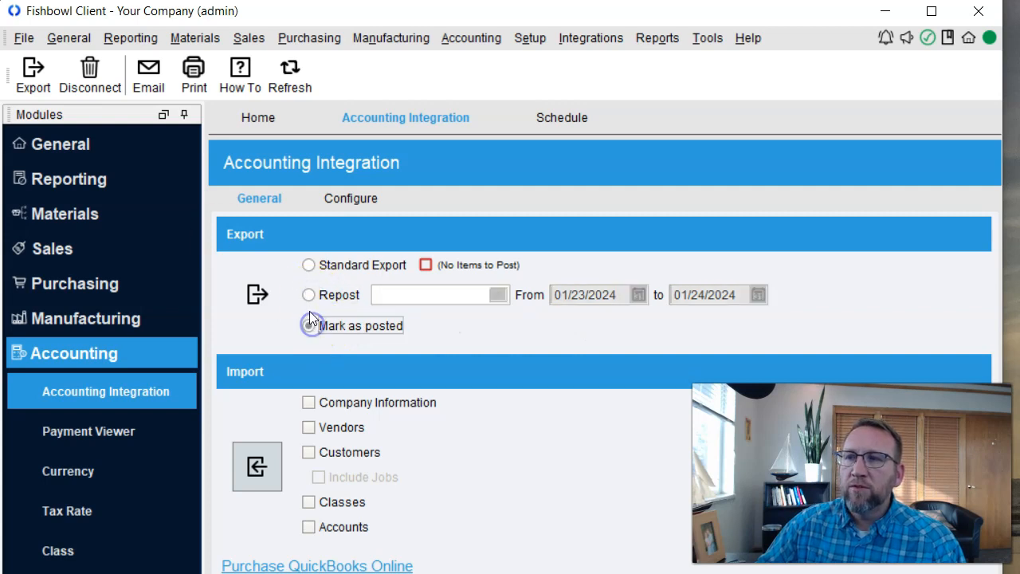
click(309, 294)
click(310, 327)
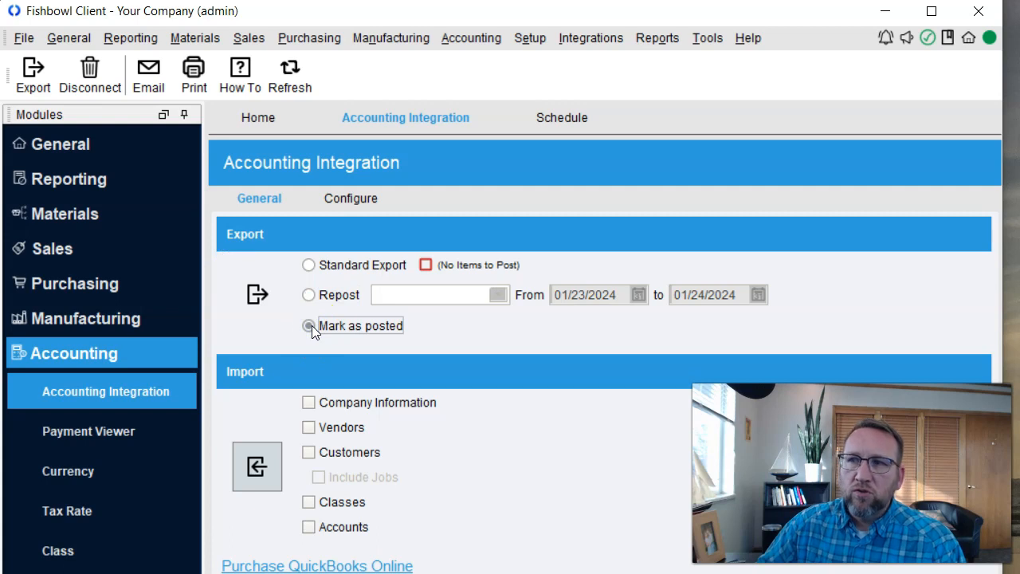
click(309, 294)
click(220, 260)
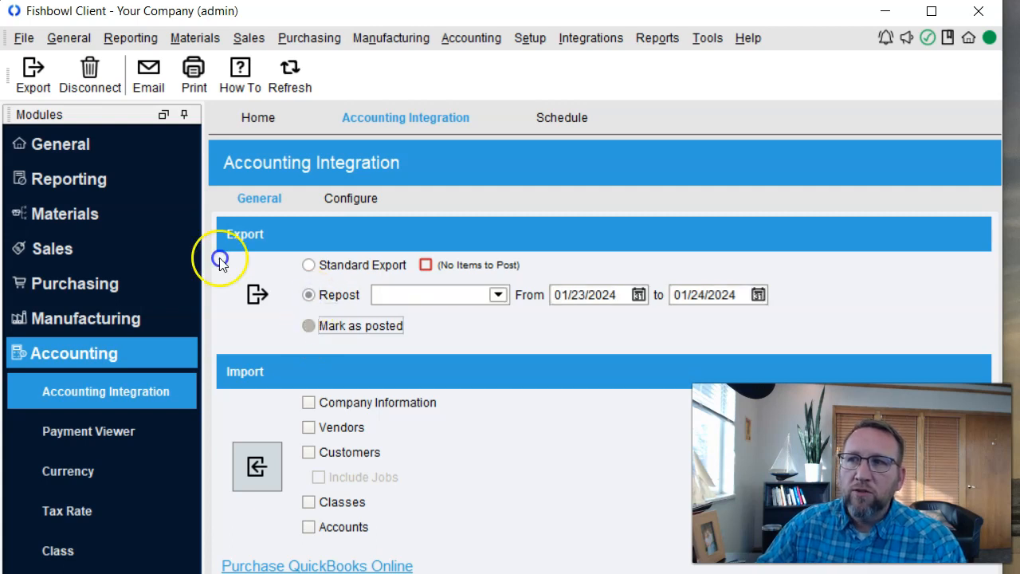
click(310, 326)
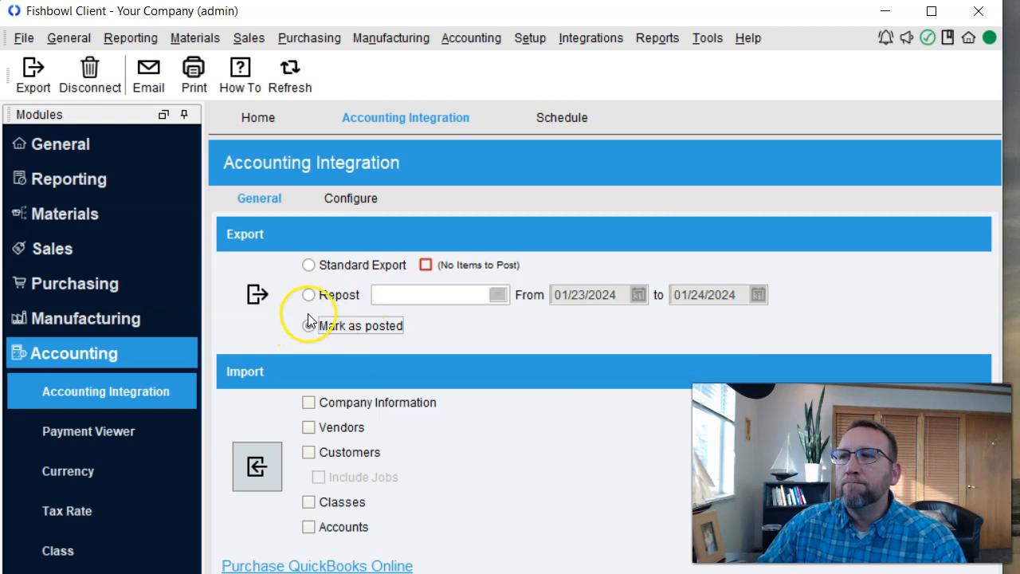
click(309, 295)
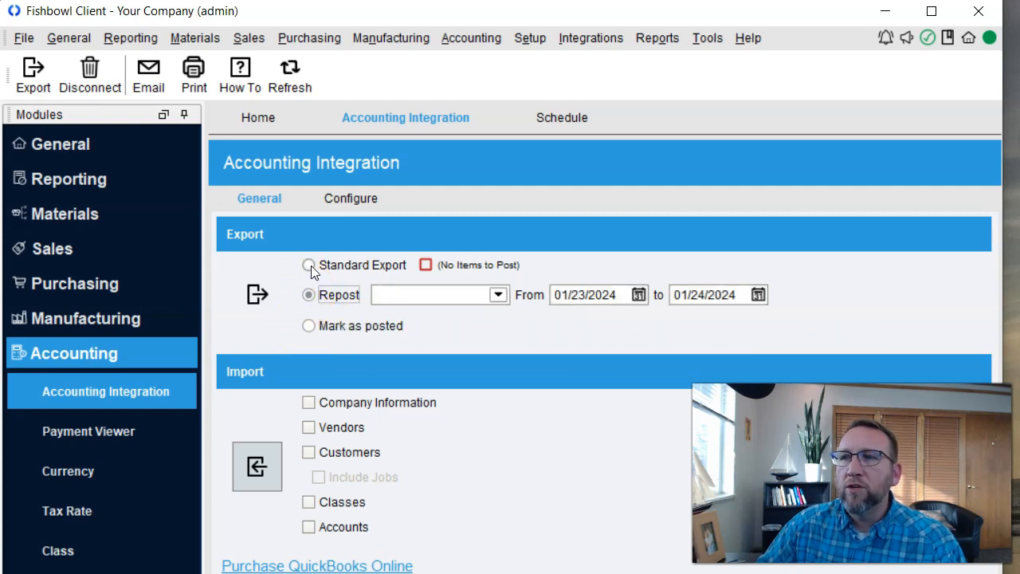
click(309, 267)
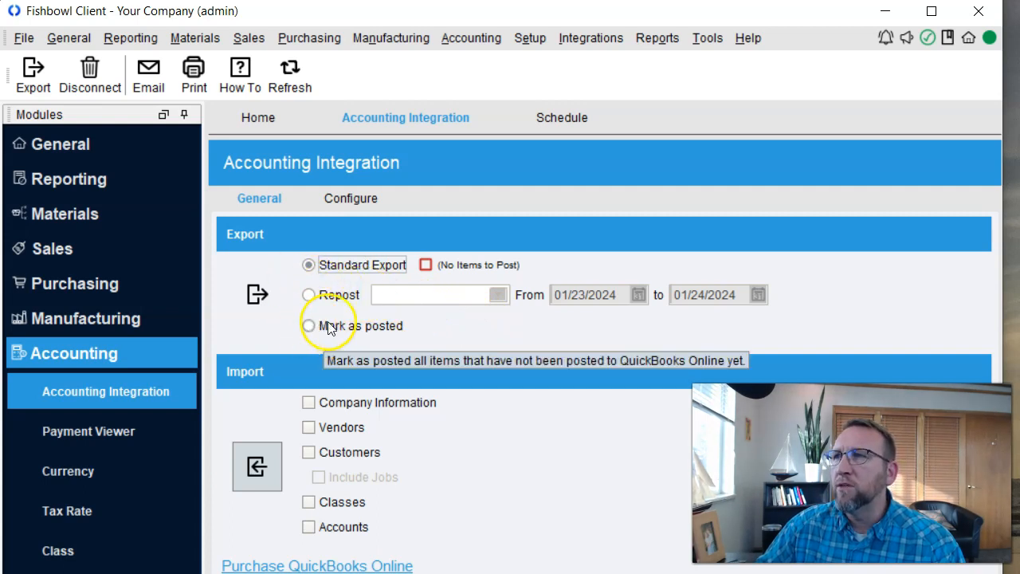
Open the Export Summary report, review the posting status of its sales, purchase and work orders, and close the report
click(655, 40)
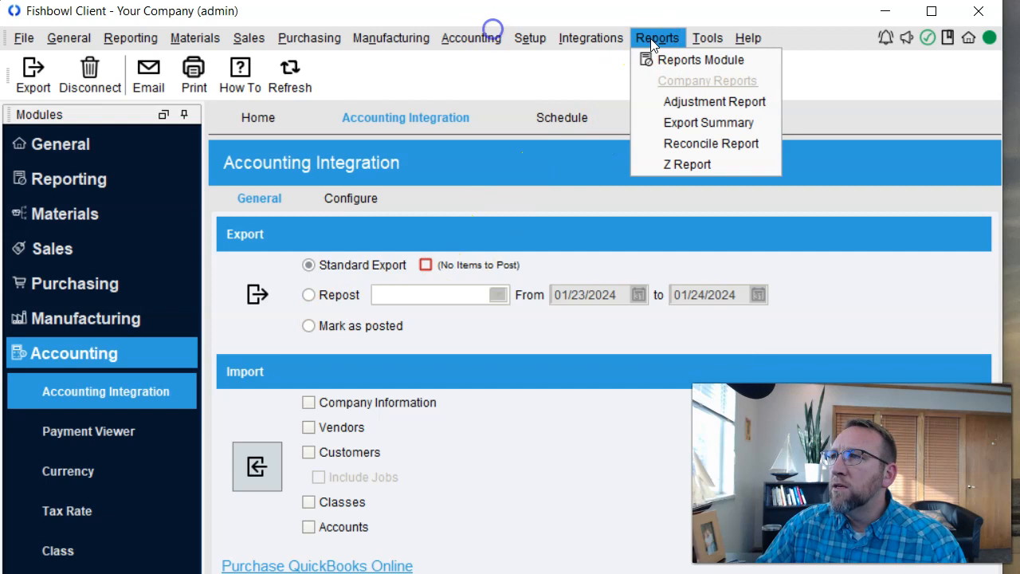
click(709, 126)
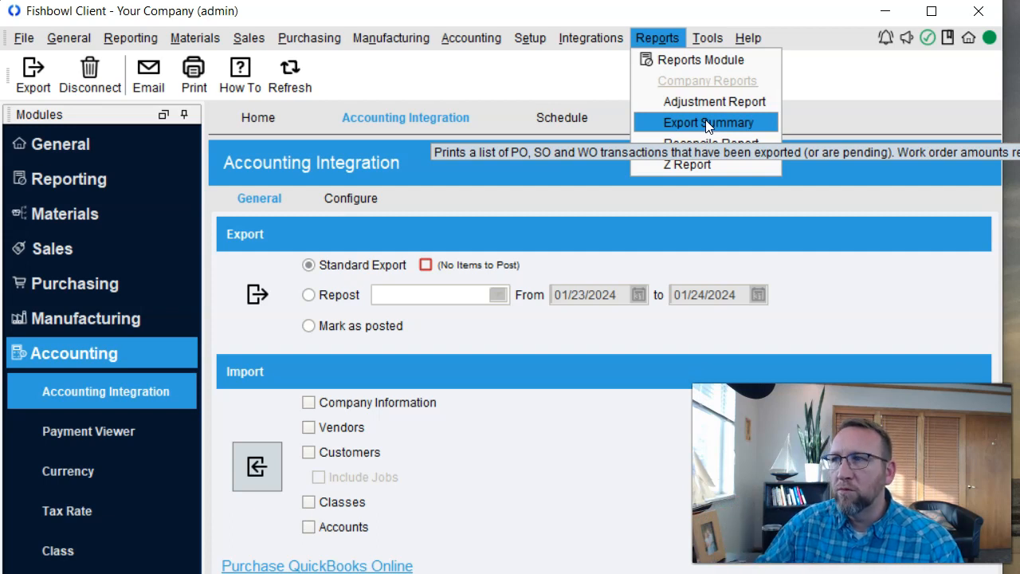
click(709, 123)
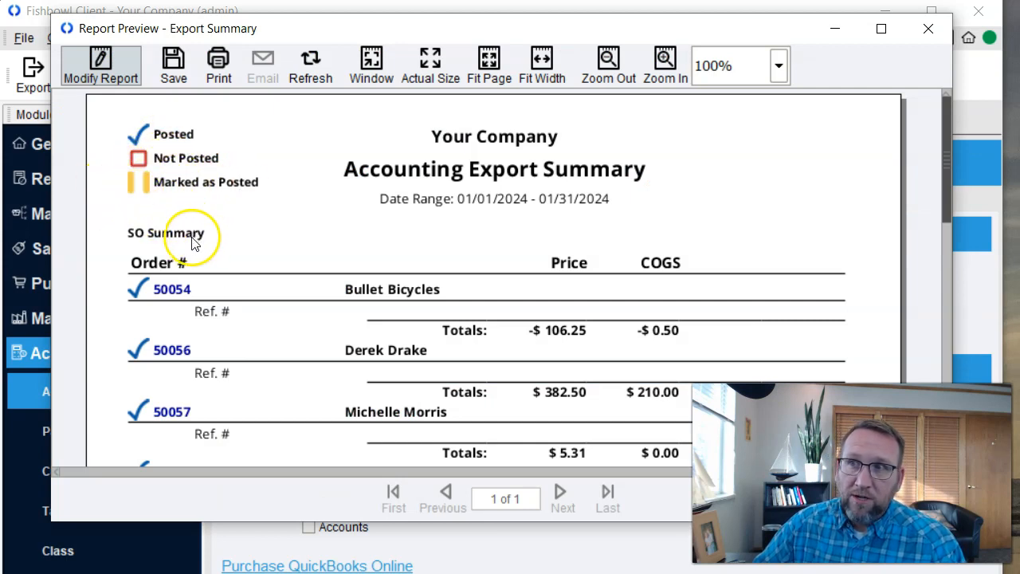
scroll(191, 243, down, 10)
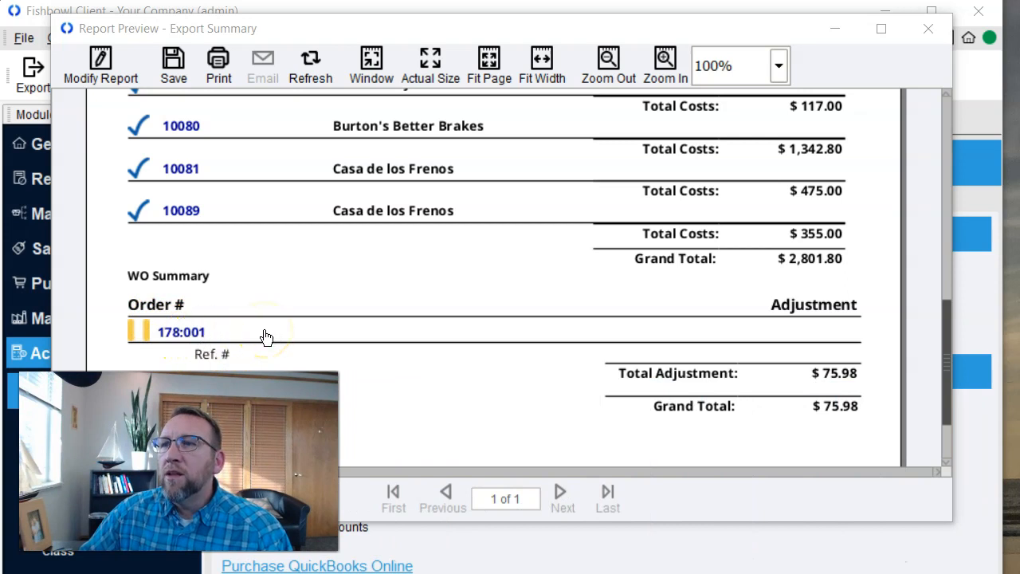
scroll(267, 336, up, 10)
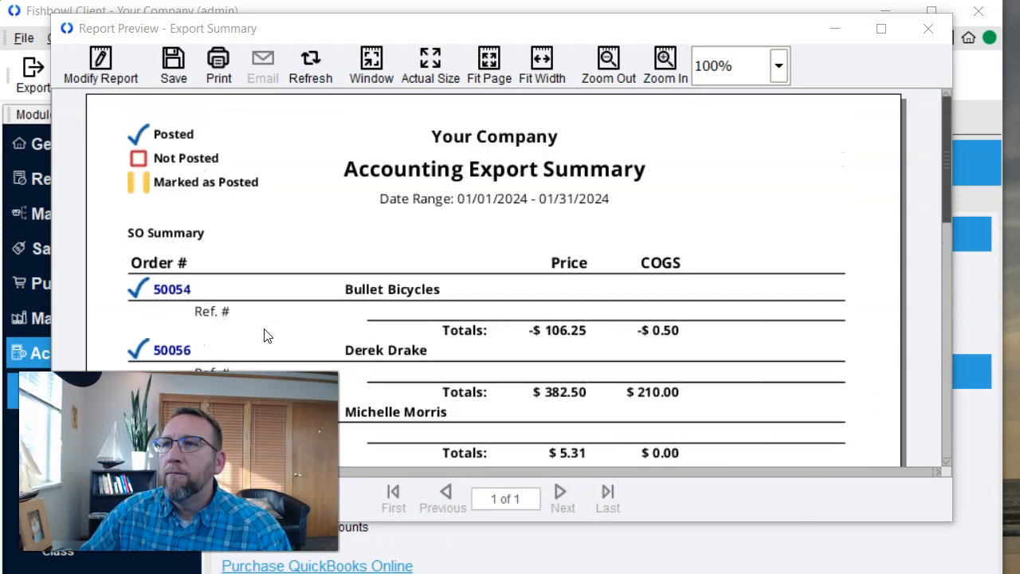
click(926, 30)
Open the Adjustment Report, check the date posted for each cycle count adjustment, and close the report
click(656, 37)
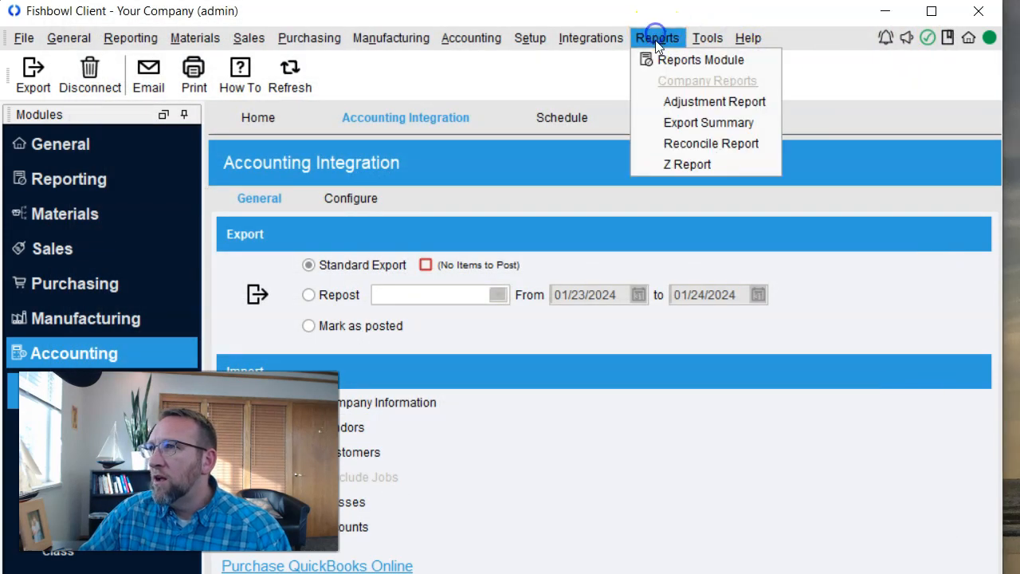
click(680, 99)
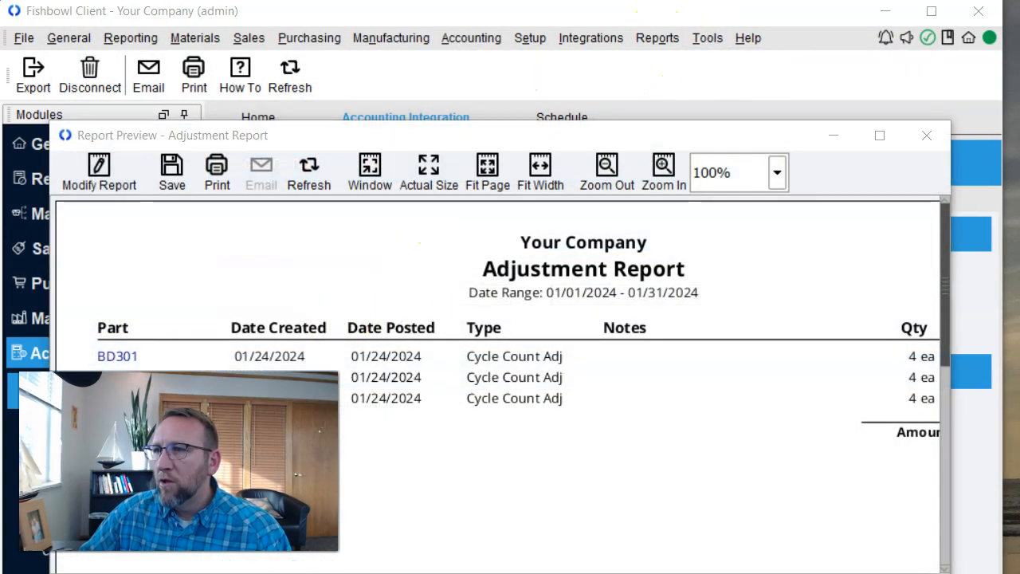
drag(794, 149, 759, 46)
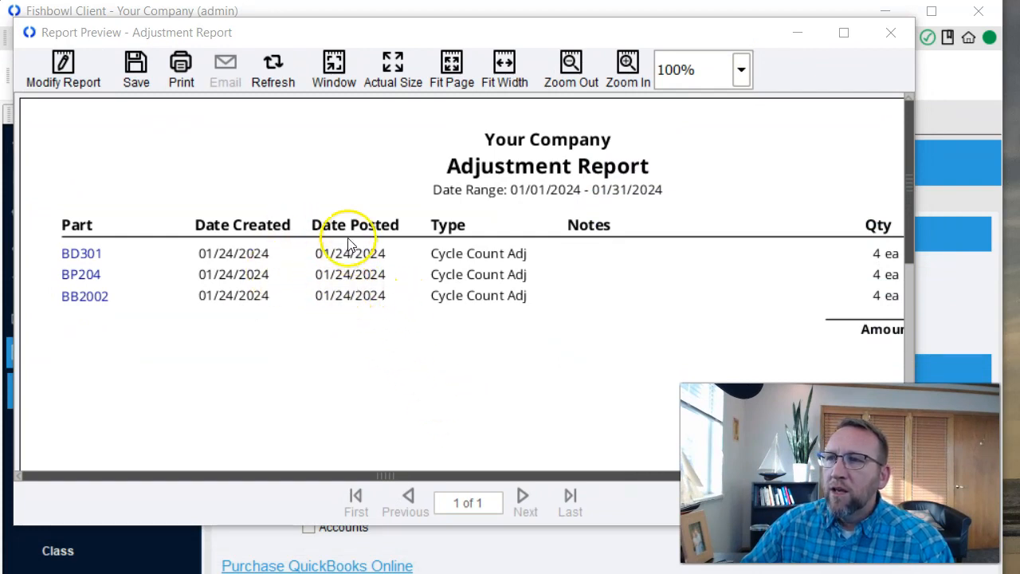
click(356, 295)
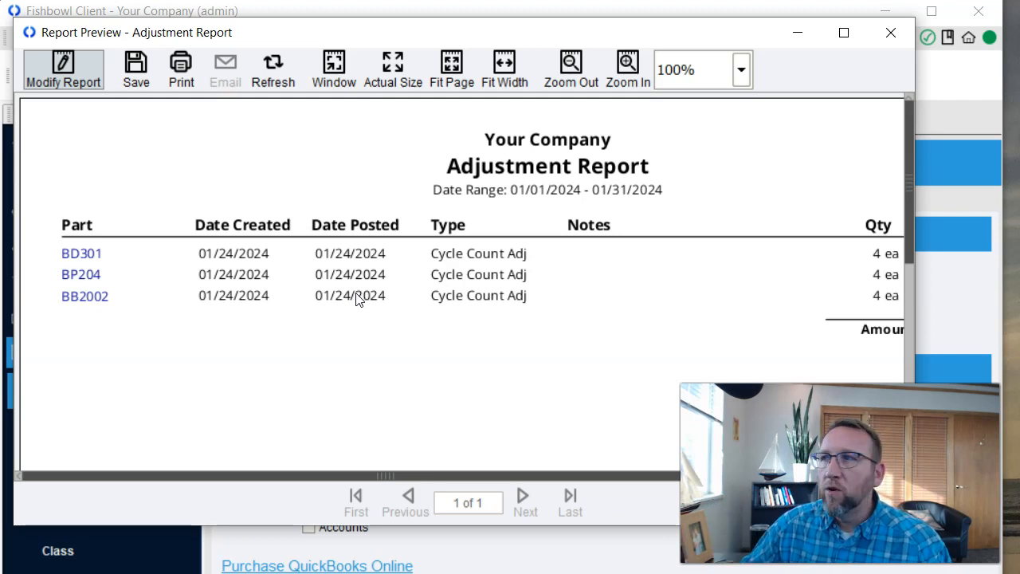
click(898, 37)
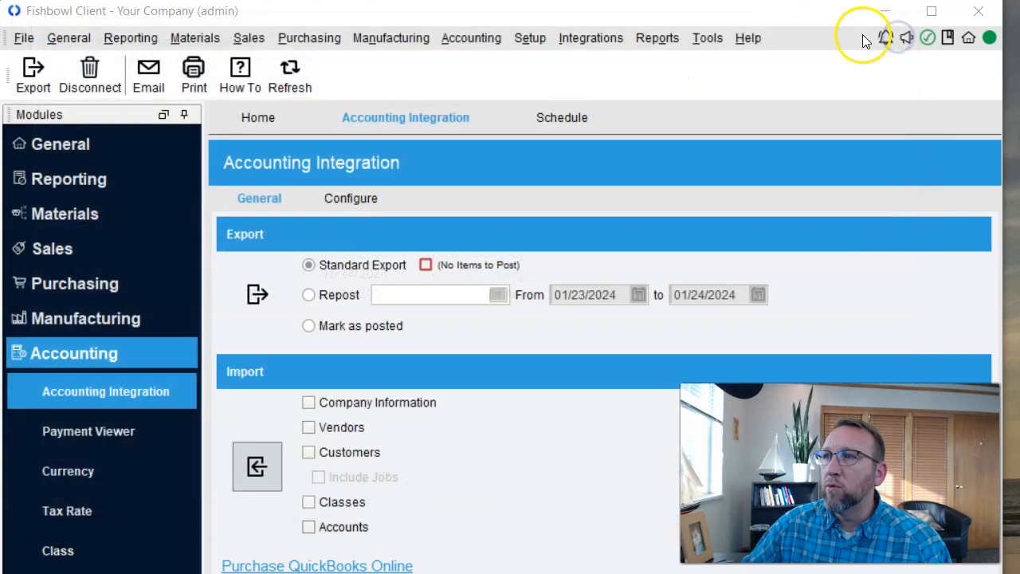
Switch the export option between Mark as posted and Repost, finishing on Repost
click(309, 326)
click(309, 295)
click(309, 326)
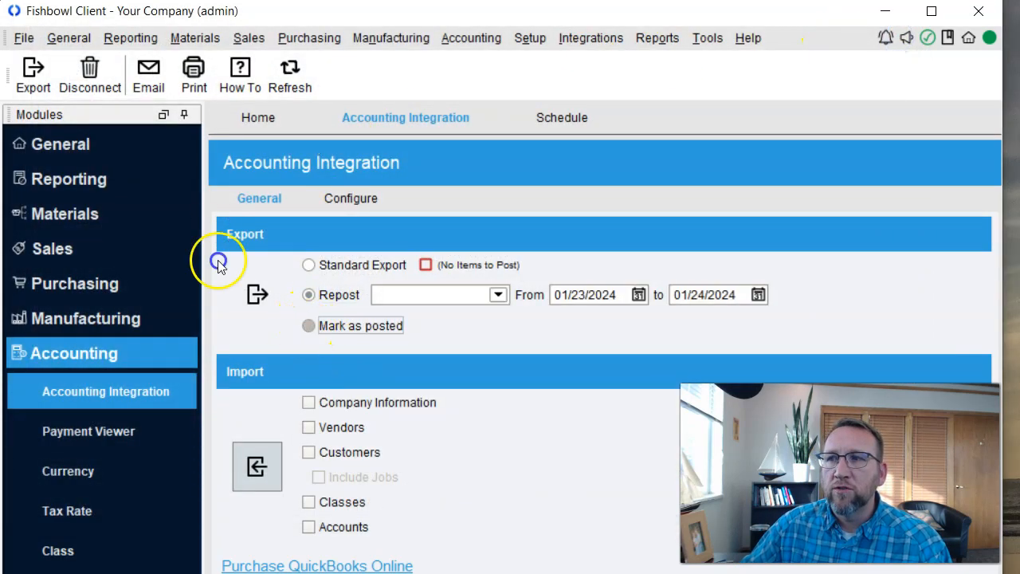
click(308, 296)
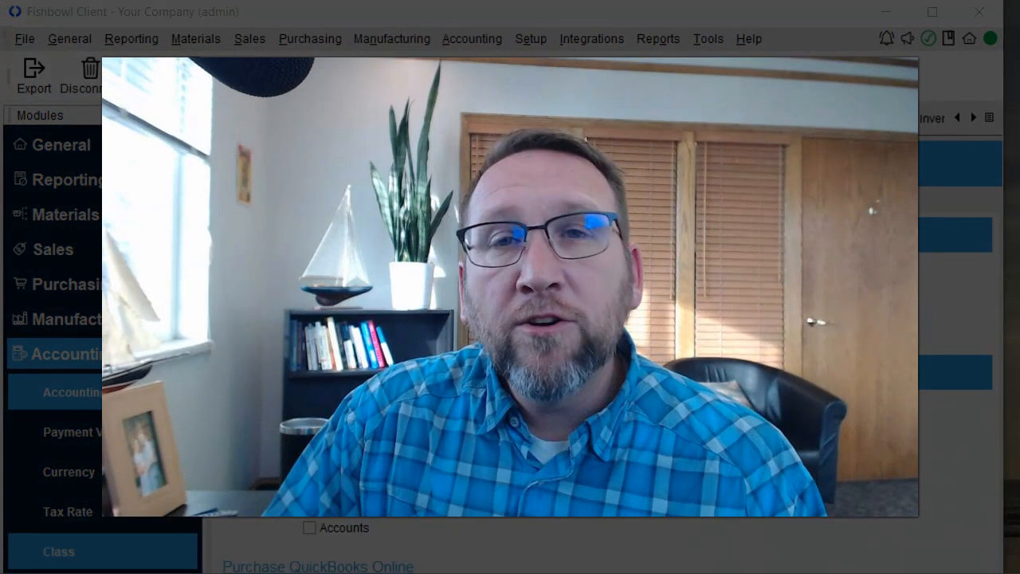